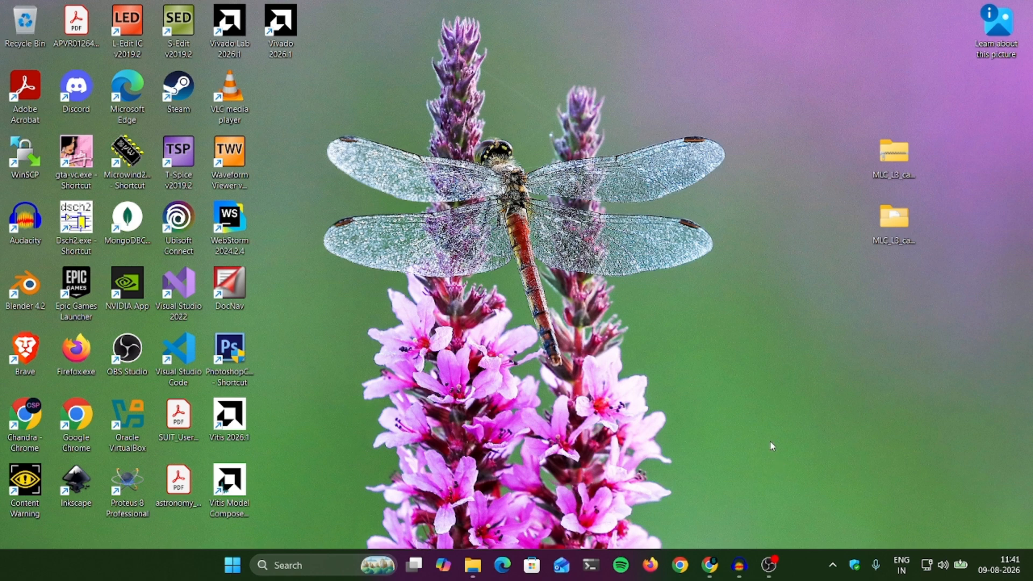
Step: Open Altera's Quartus Prime Design Software page in Chrome and go to the download page of the Lite Edition
left_click(708, 562)
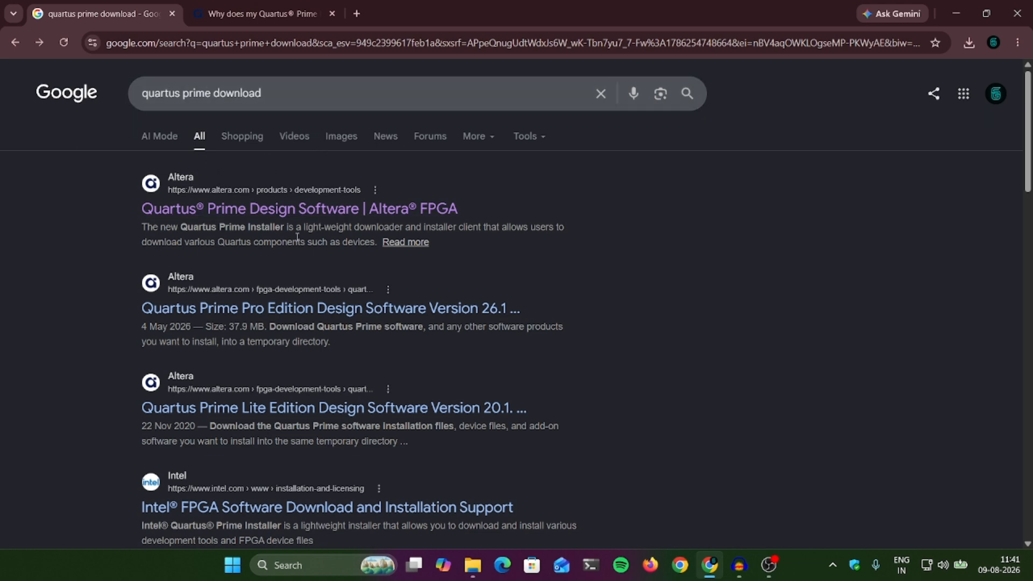
left_click(299, 211)
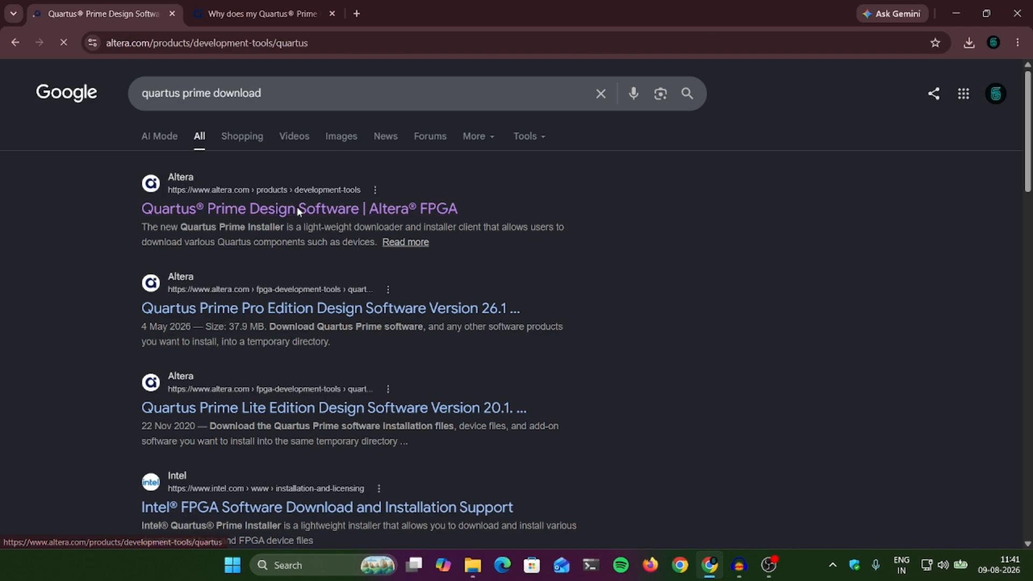
scroll(508, 421, "down", 5)
scroll(508, 421, "down", 15)
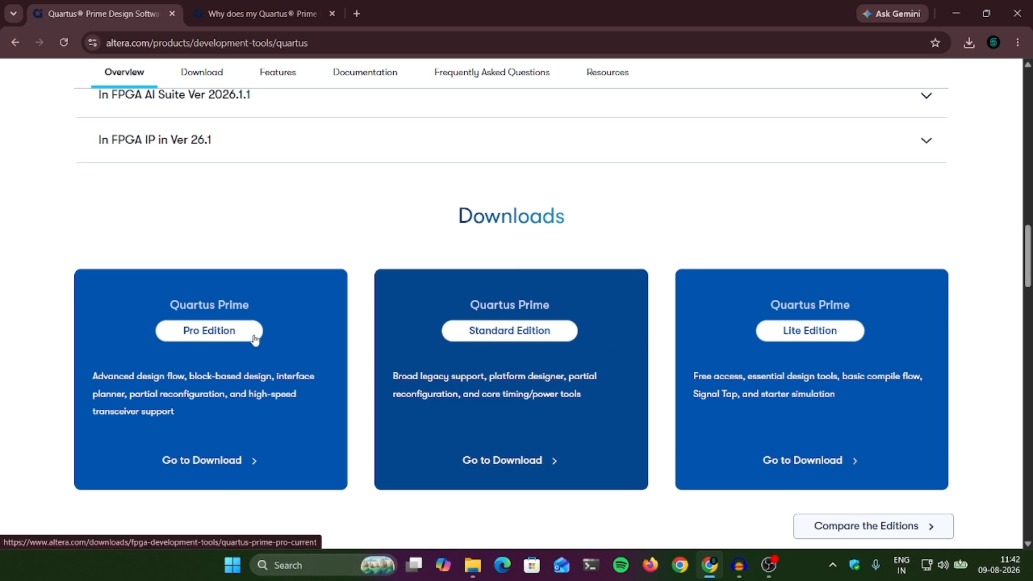
left_click(827, 336)
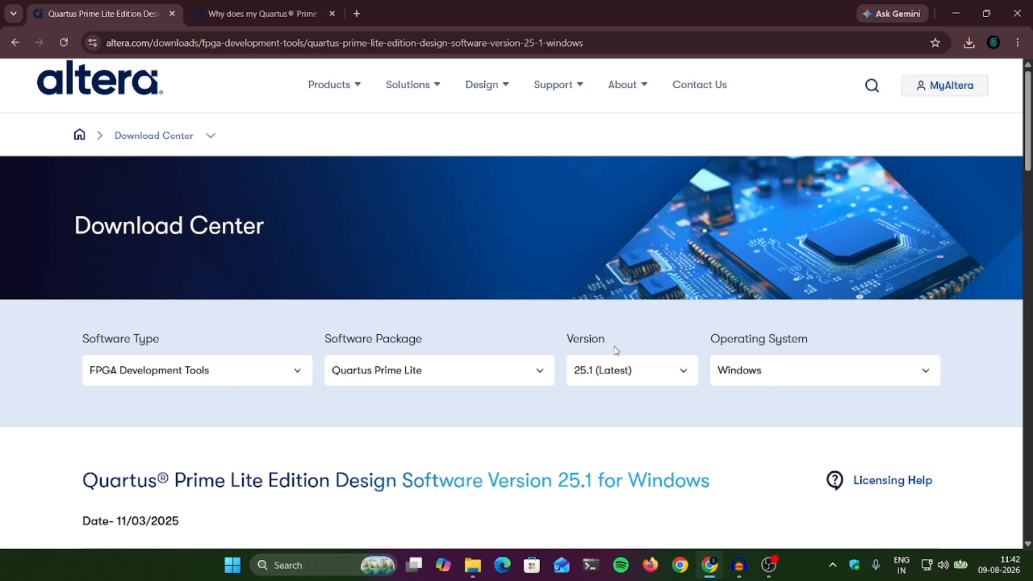
scroll(572, 422, "down", 8)
scroll(569, 416, "down", 6)
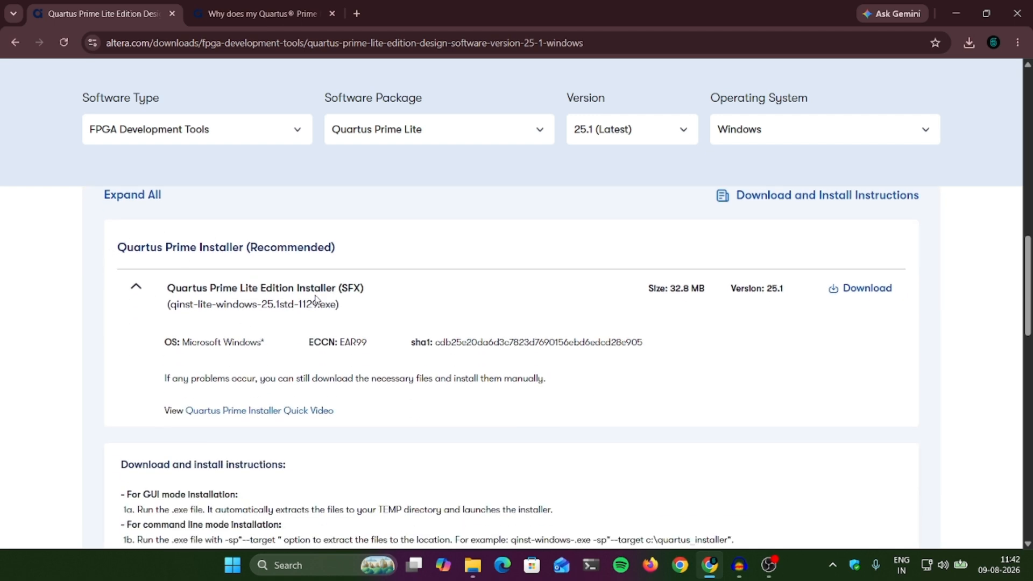
left_click(865, 289)
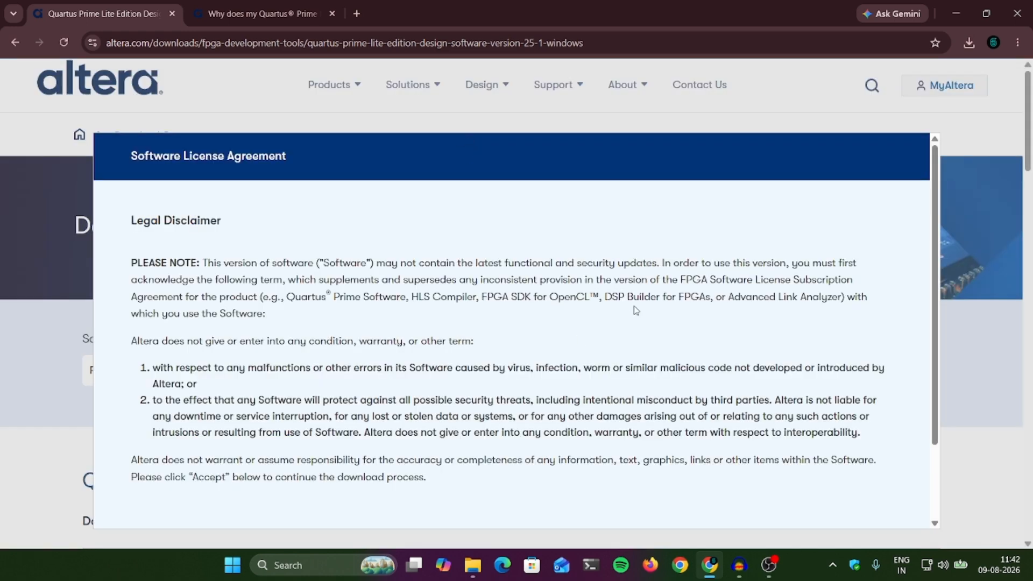
scroll(692, 444, "down", 3)
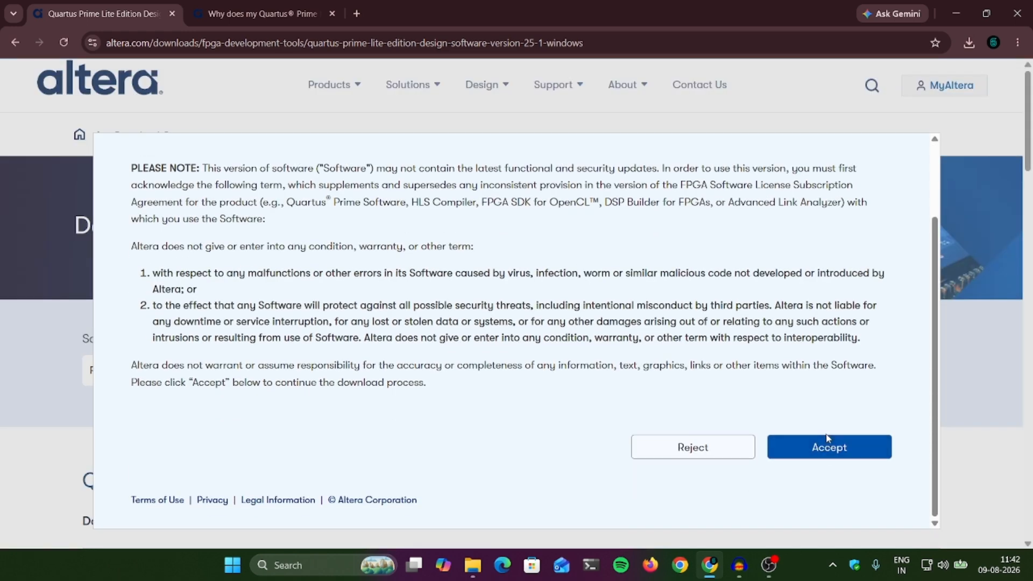
scroll(869, 293, "up", 3)
left_click(900, 157)
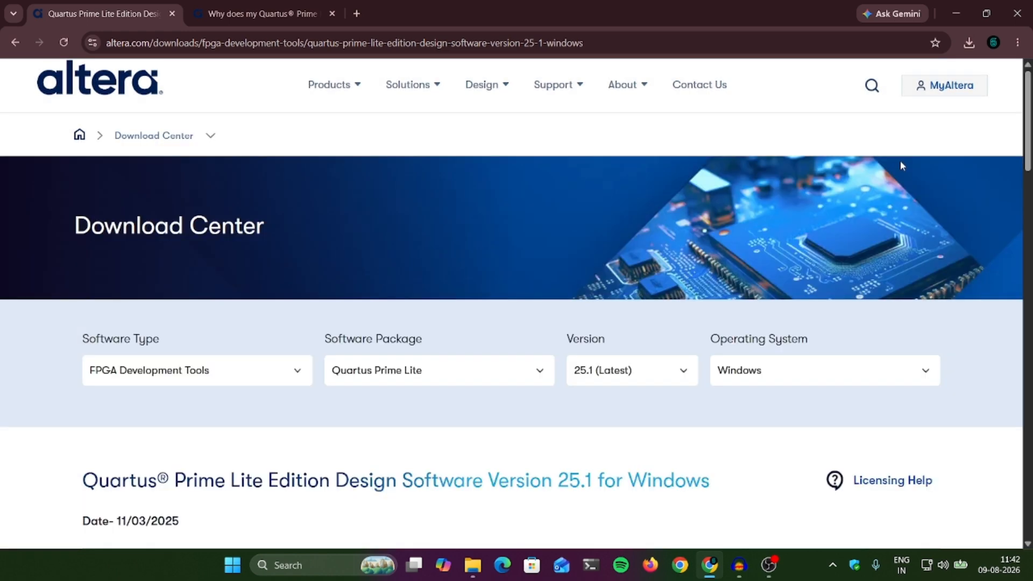
Step: Launch the already downloaded qinst-lite-windows-25.1std-1129.exe and bring the Quartus Prime Installer forward over the desktop
left_click(968, 43)
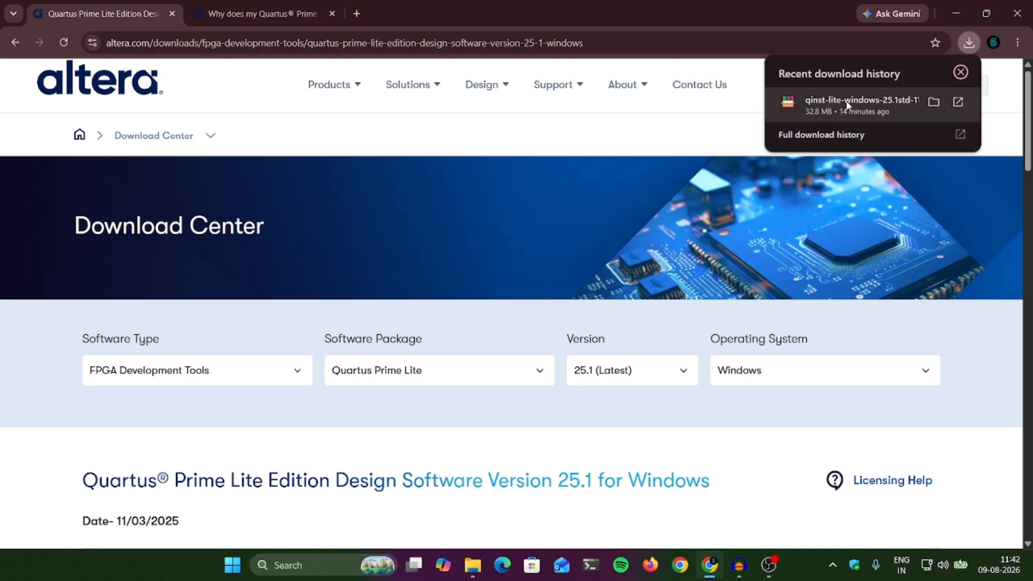
left_click(877, 104)
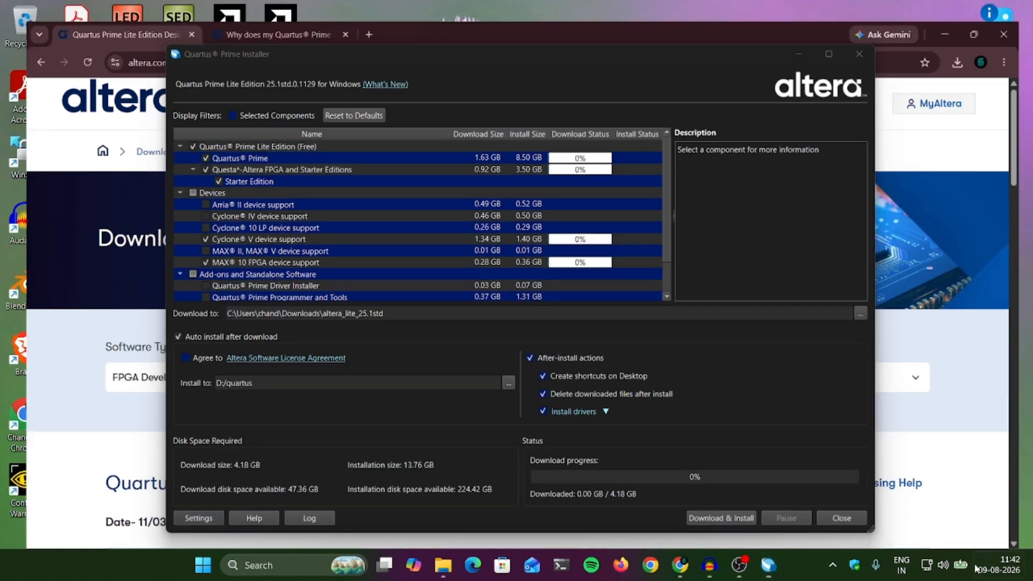
left_click(1030, 564)
left_click(768, 565)
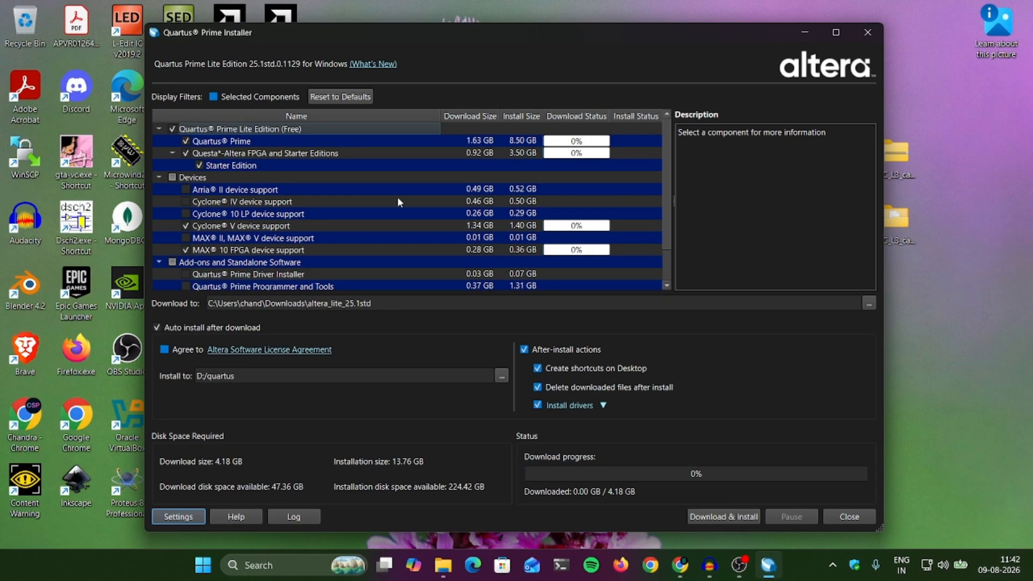
Step: Review the preselected components, agree to the software license, and try to download and install them to D:/quartus
scroll(329, 215, "down", 1)
scroll(329, 220, "up", 1)
scroll(329, 220, "down", 1)
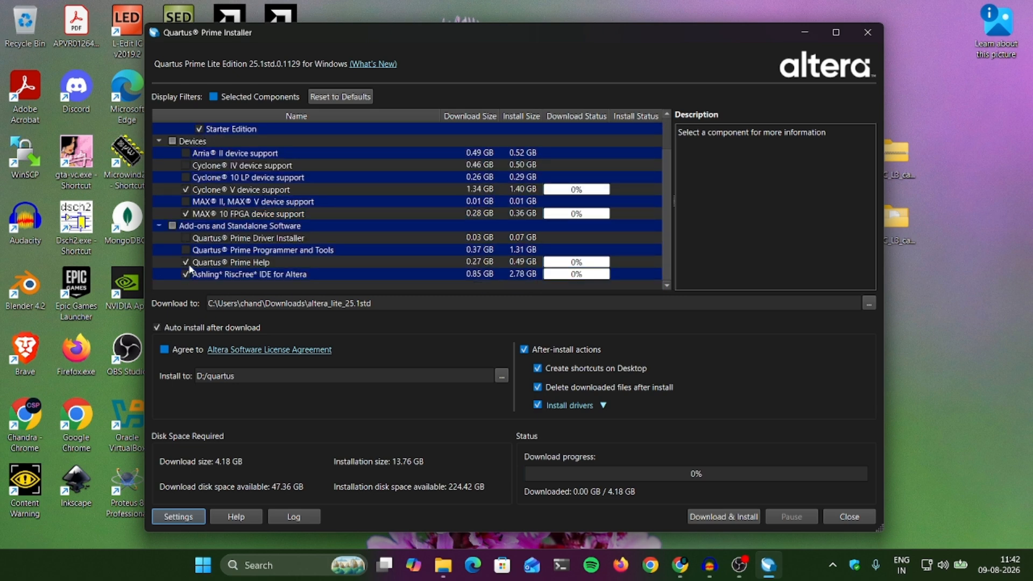
scroll(376, 218, "up", 1)
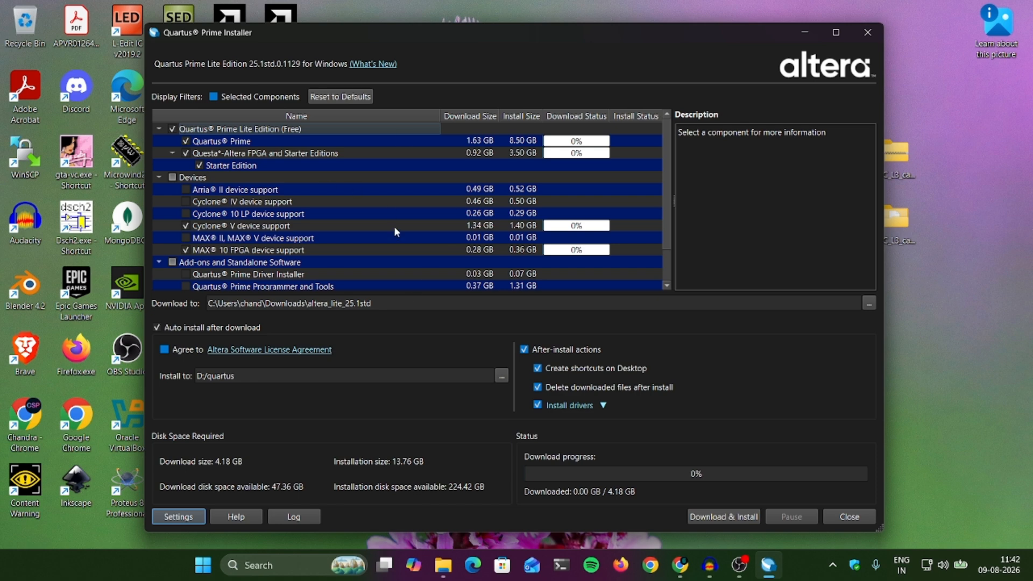
scroll(387, 230, "down", 1)
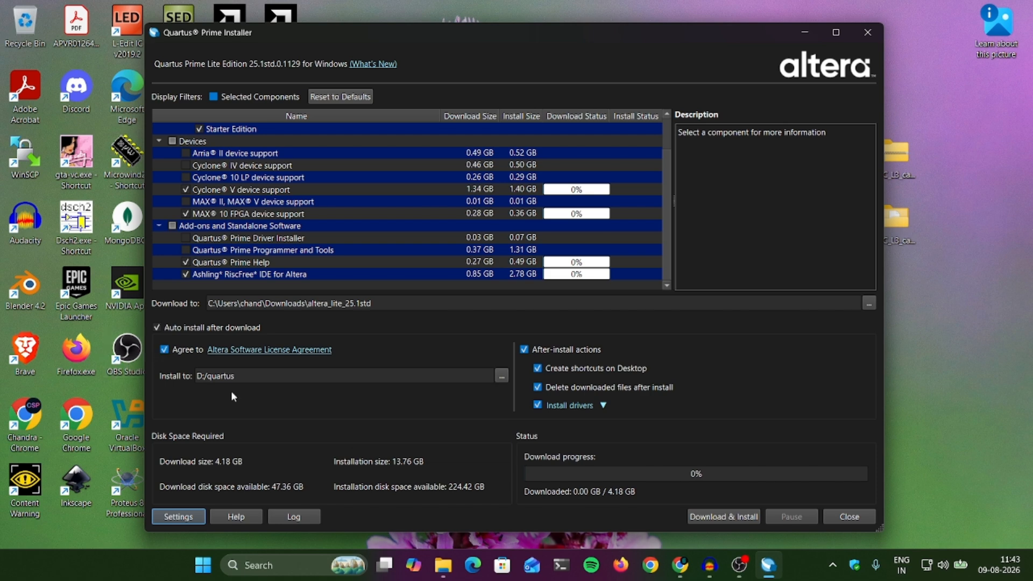
left_click(703, 516)
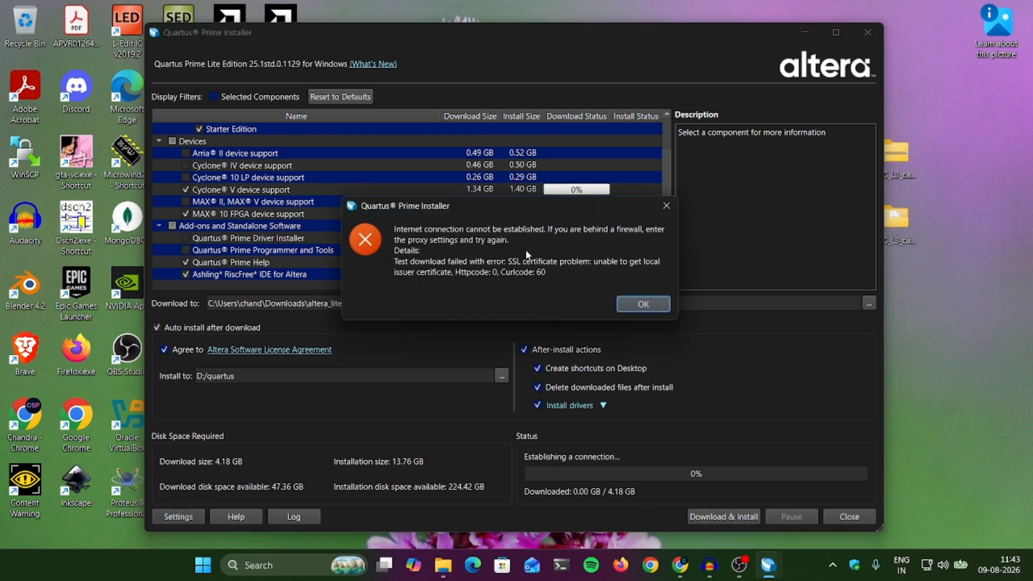
left_click_drag(511, 205, 519, 239)
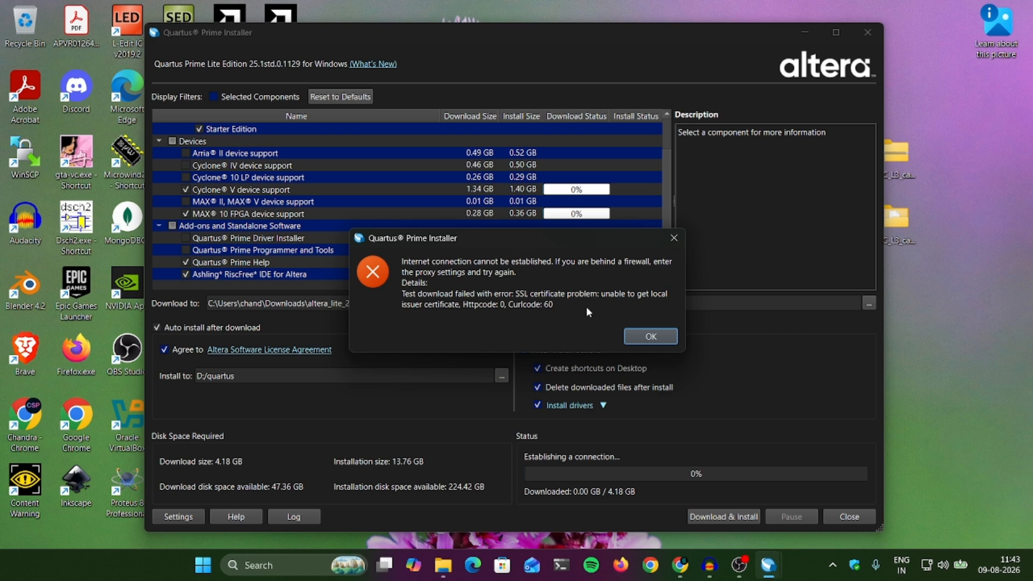
left_click(642, 331)
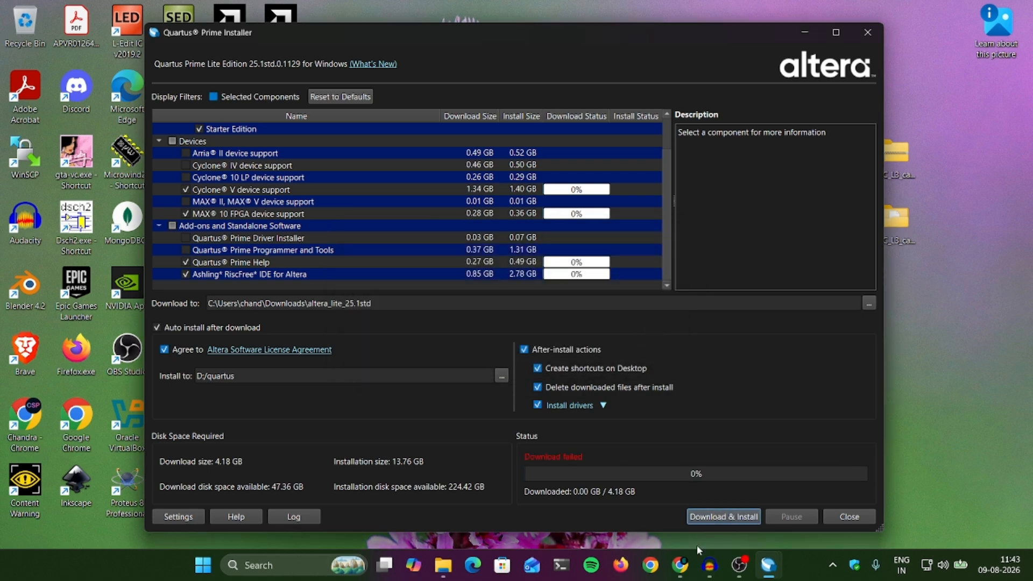
Step: Switch to Chrome and download cacert.zip from the Altera knowledge base article on the SSL certificate installation error
left_click(680, 562)
left_click(250, 11)
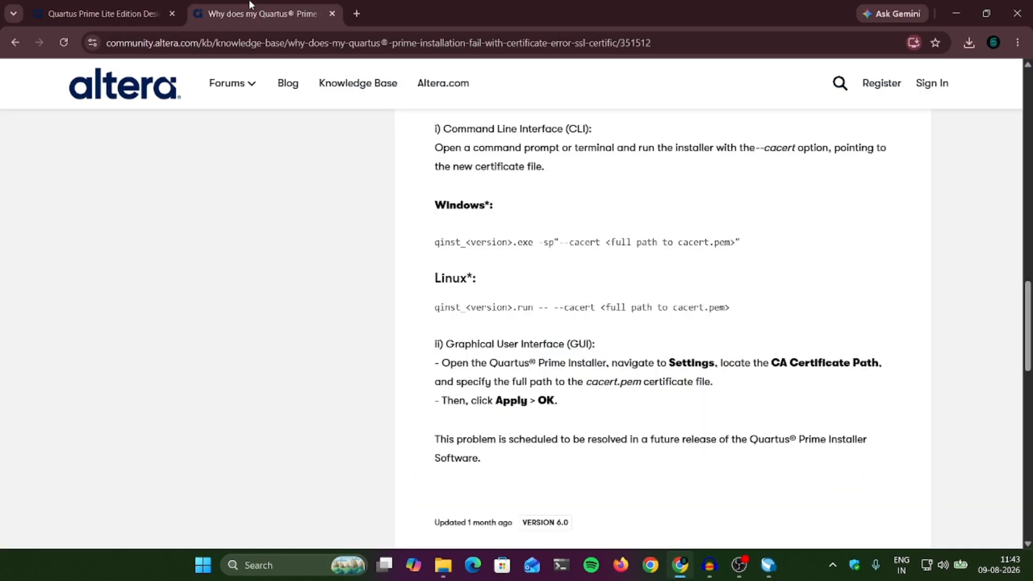
scroll(592, 325, "up", 5)
scroll(591, 325, "down", 15)
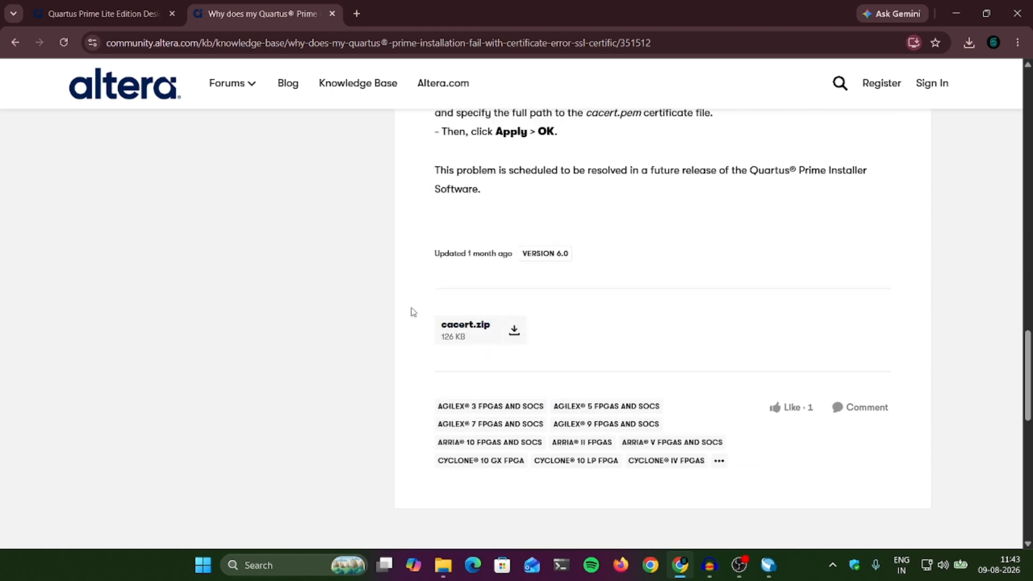
left_click(475, 330)
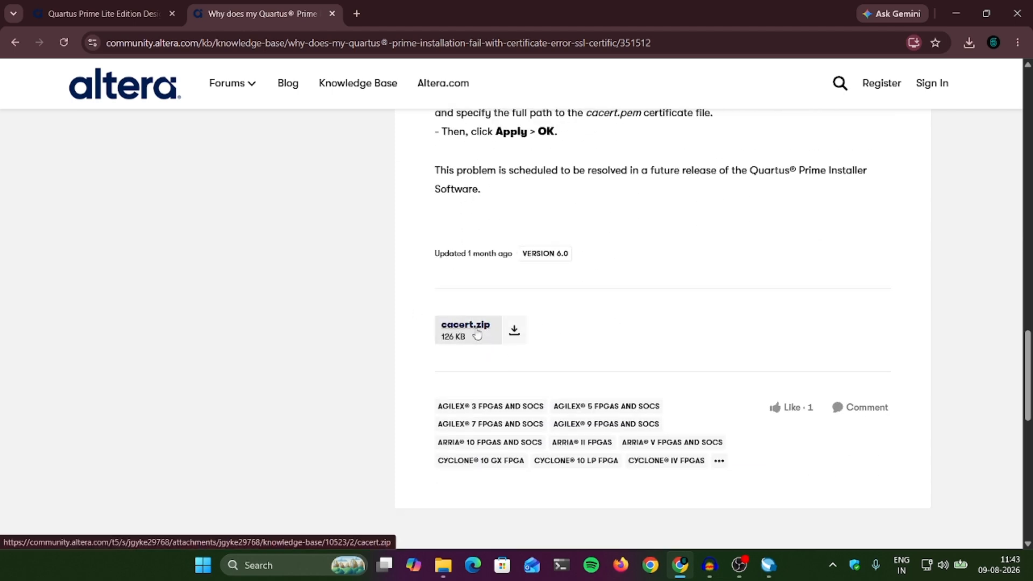
left_click(514, 331)
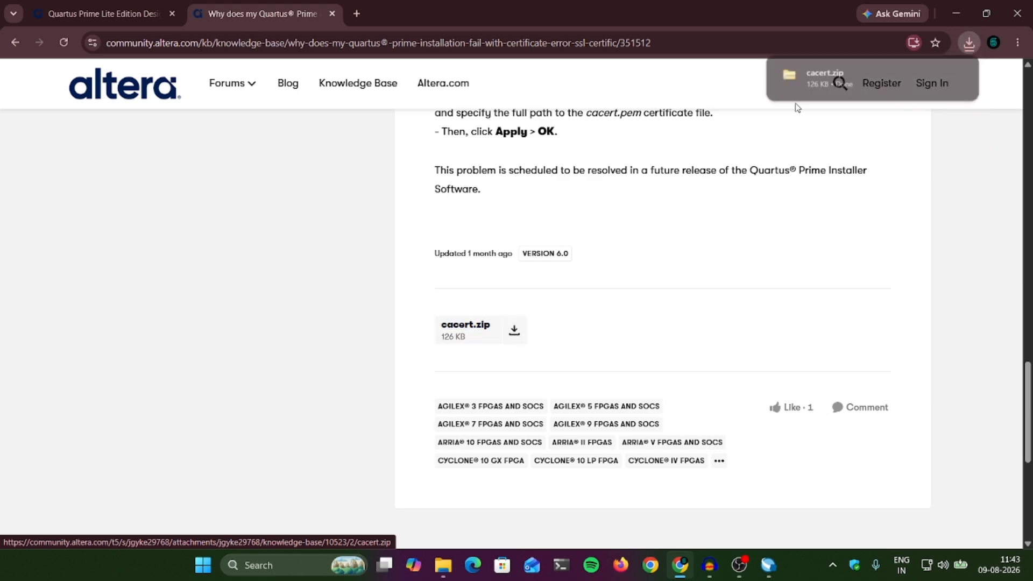
Step: Read through the article's problem description, affected installer versions and resolution steps
scroll(695, 266, "up", 15)
scroll(705, 264, "up", 2)
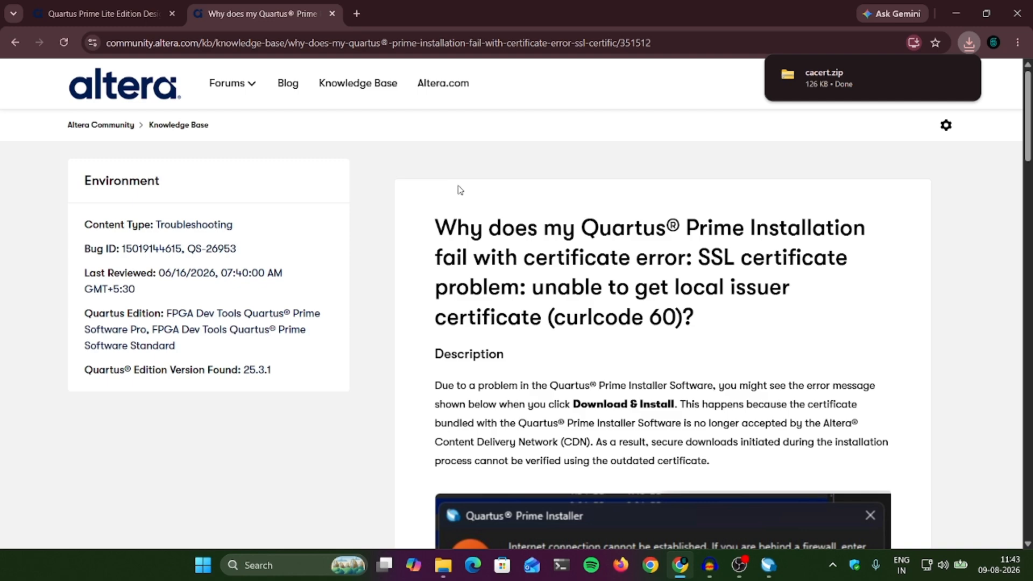
scroll(595, 290, "down", 10)
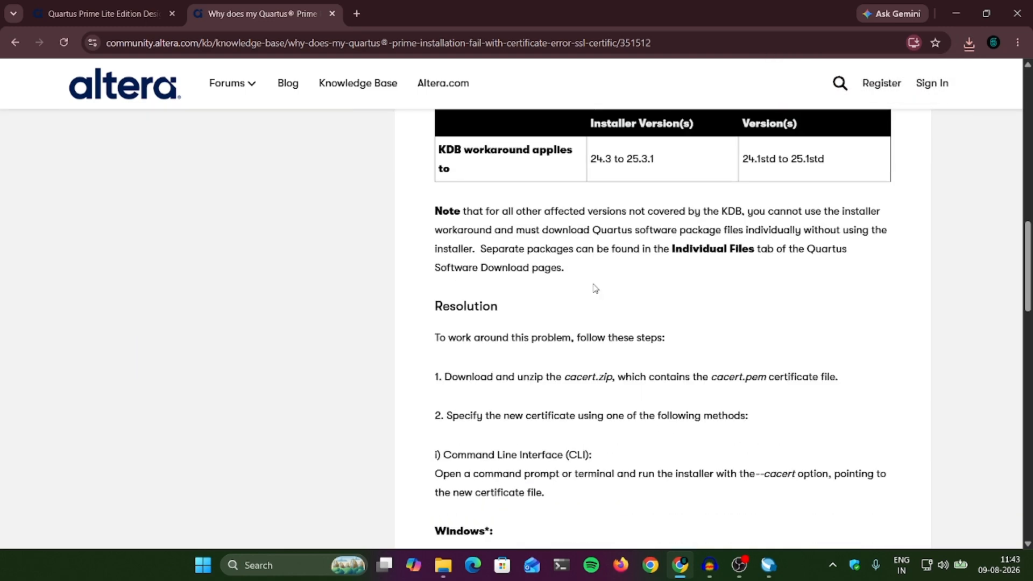
scroll(594, 290, "down", 5)
scroll(600, 287, "up", 15)
scroll(603, 285, "up", 5)
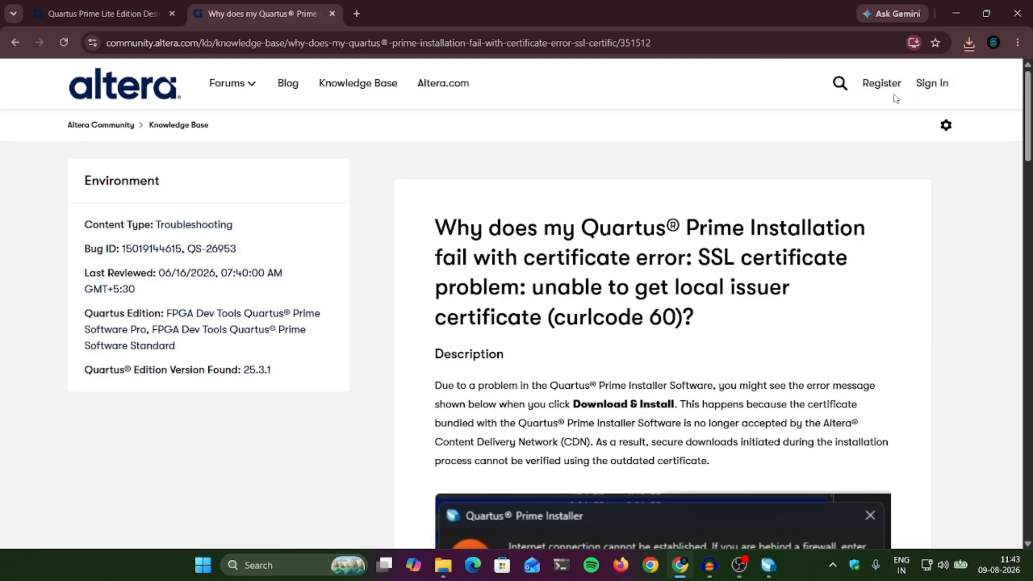
Step: Extract cacert.zip to D:\Downloads\cacert in File Explorer and copy the path of the extracted cacert.pem
left_click(928, 106)
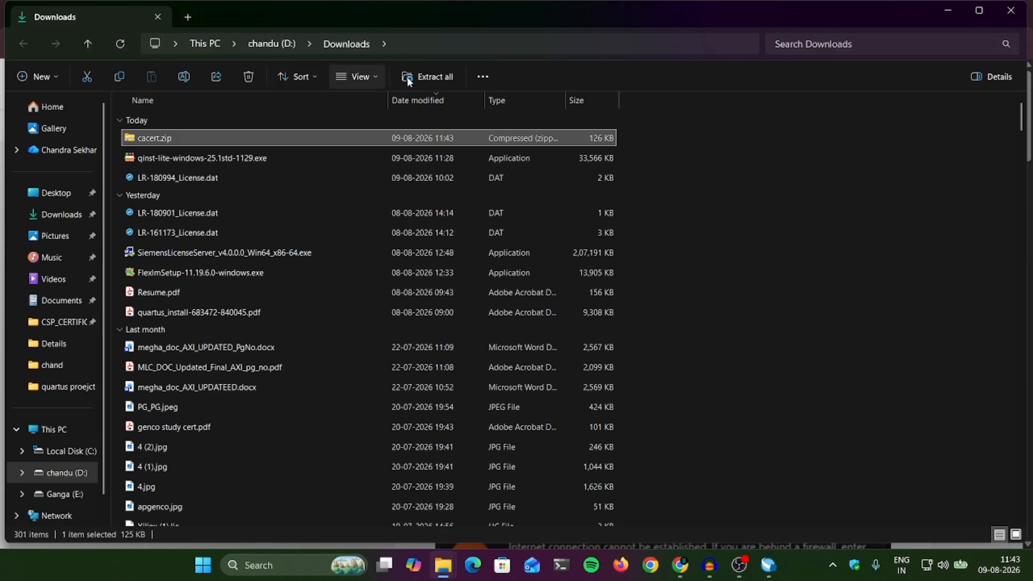
left_click(428, 77)
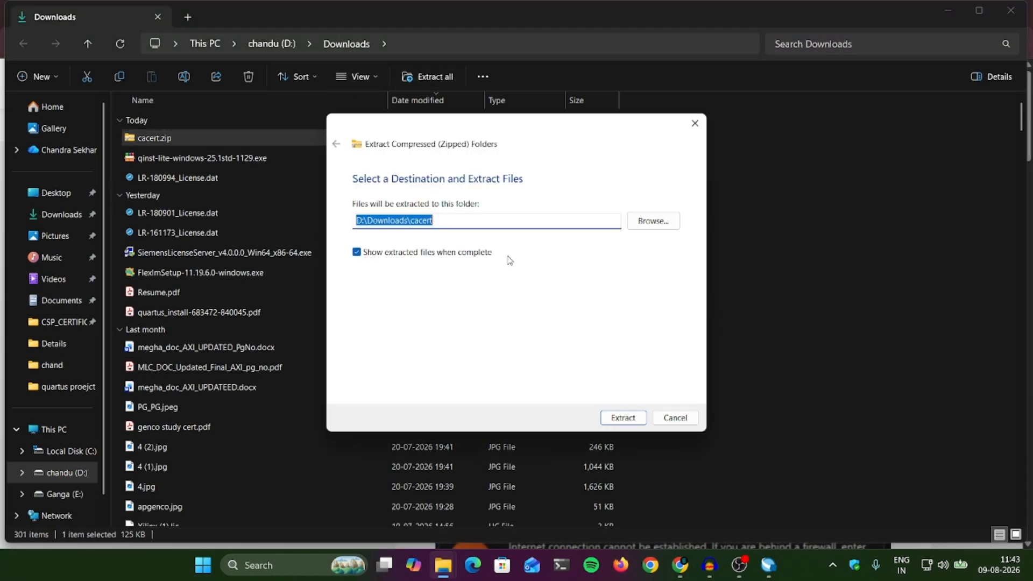
left_click(605, 417)
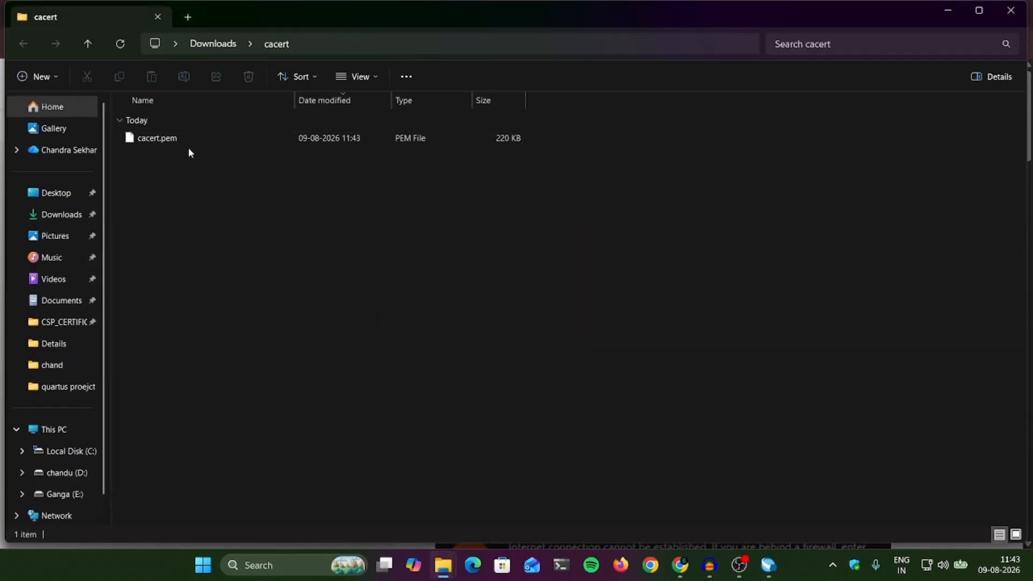
left_click(152, 143)
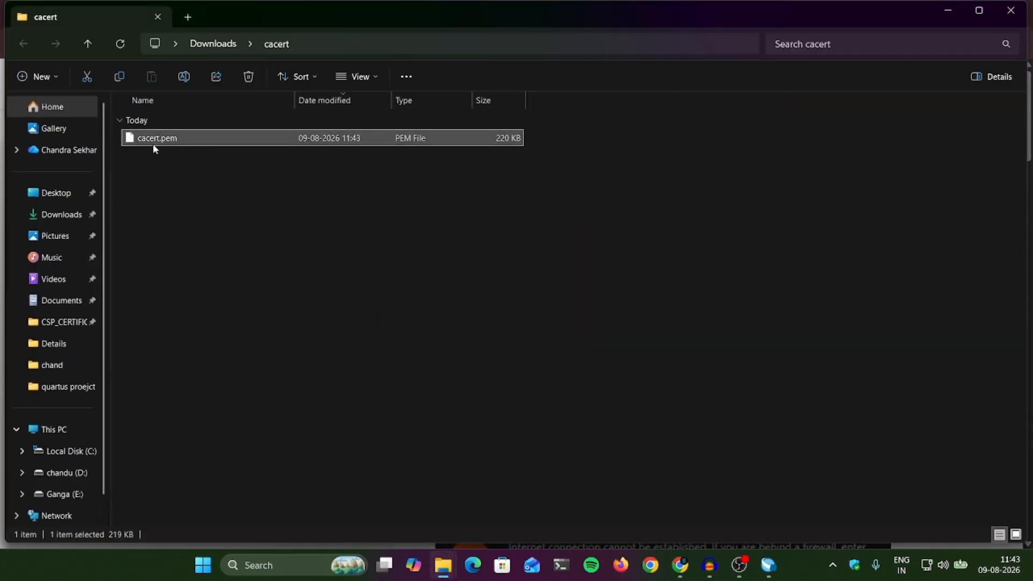
right_click(181, 140)
left_click(255, 301)
Step: Switch to the Quartus Prime Installer and try applying the copied path "D:\Downloads\cacert\cacert.pem", quotation marks included, as CA certificate path with manual proxy configuration
left_click(768, 565)
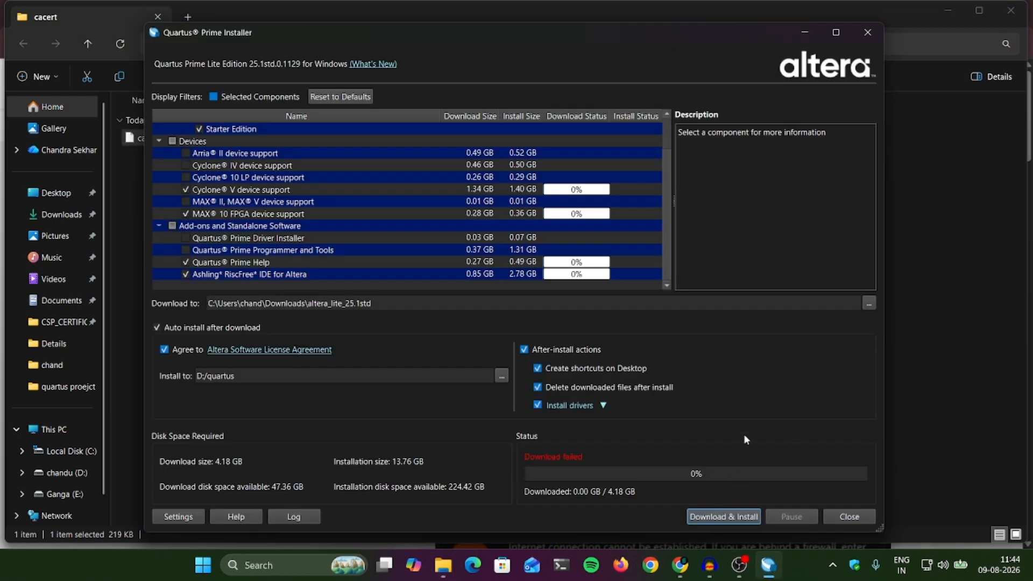
left_click(178, 515)
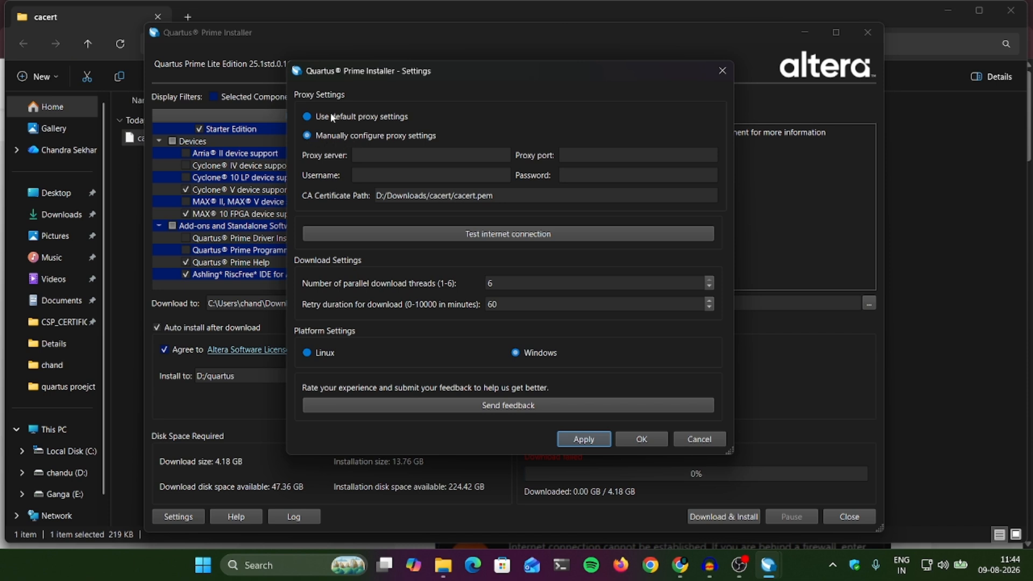
left_click(308, 117)
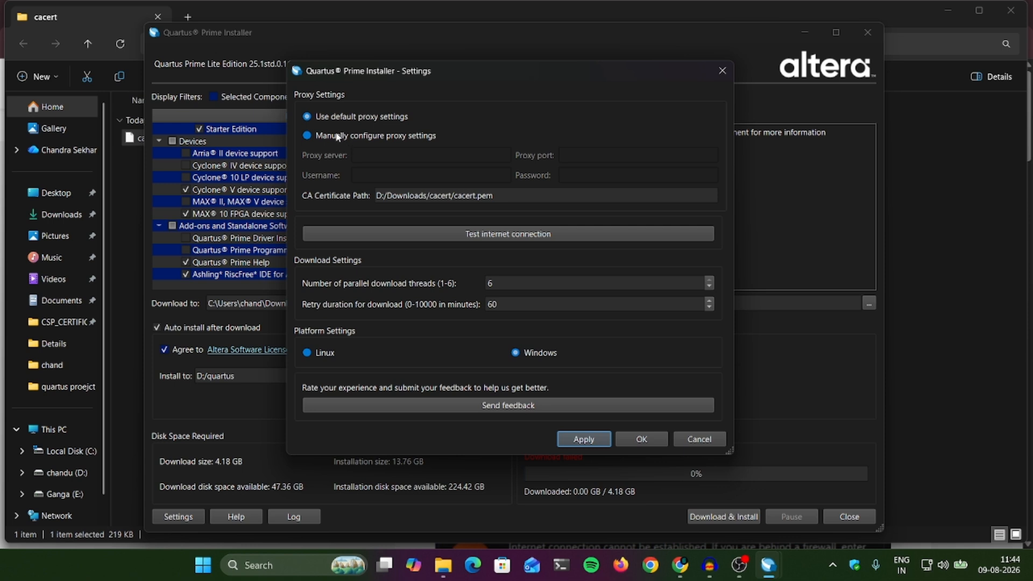
left_click(324, 137)
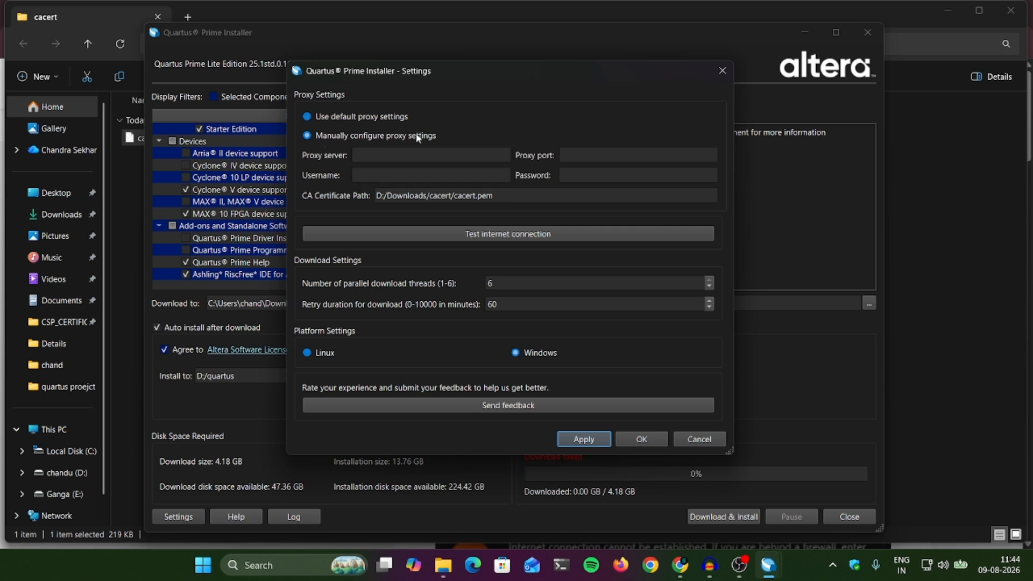
left_click_drag(506, 197, 348, 194)
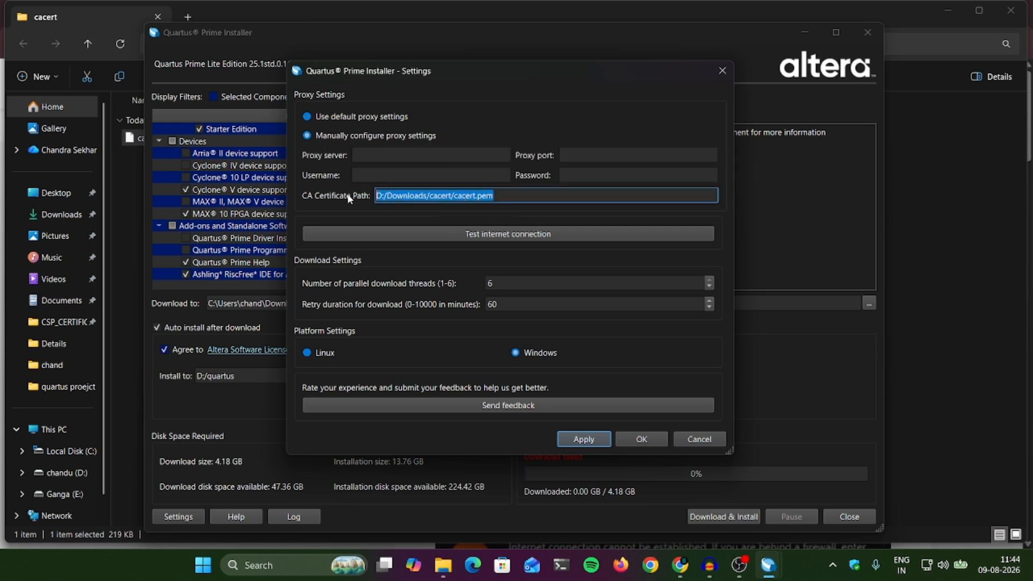
key("ctrl+v")
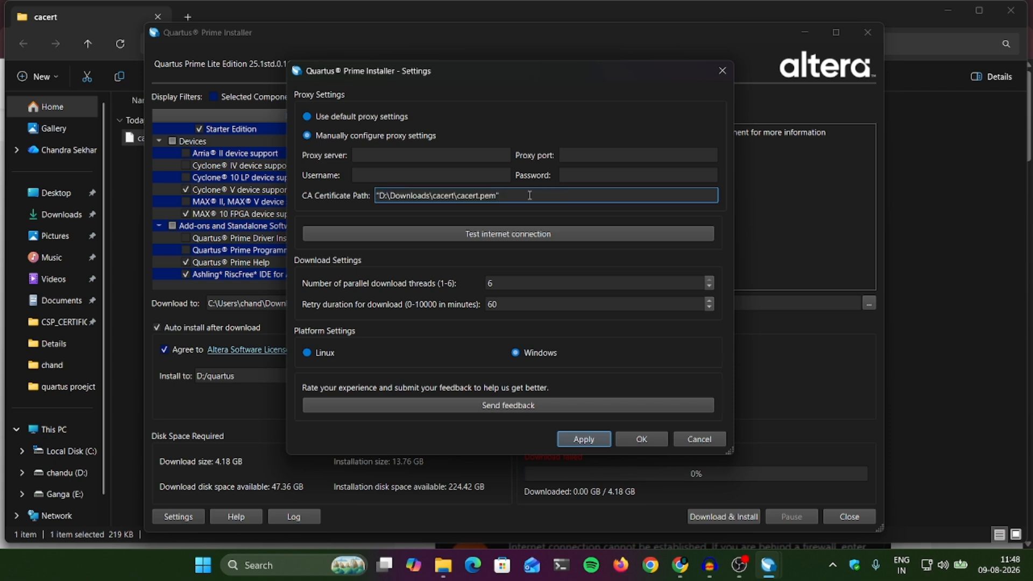
left_click(602, 441)
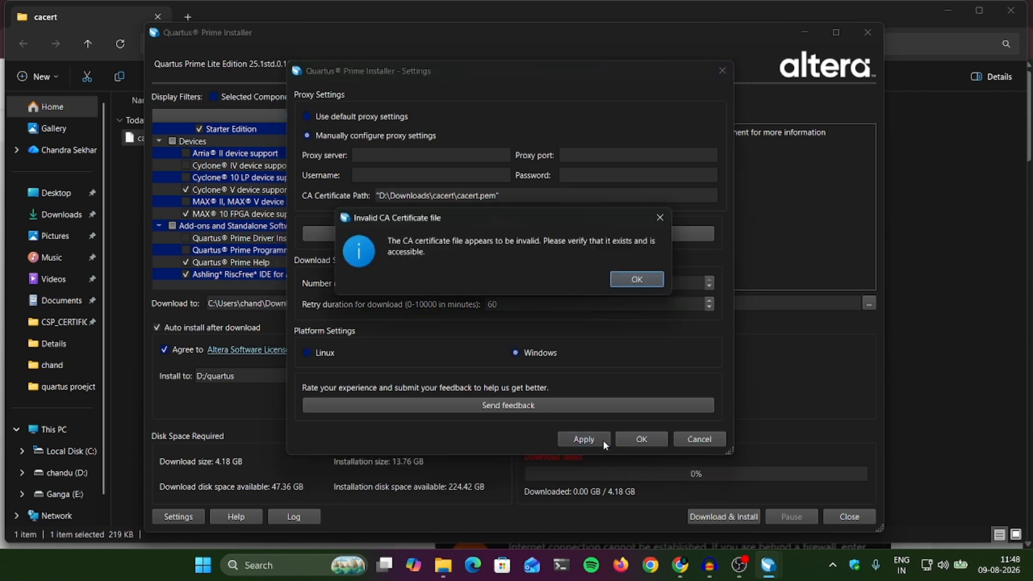
left_click(636, 278)
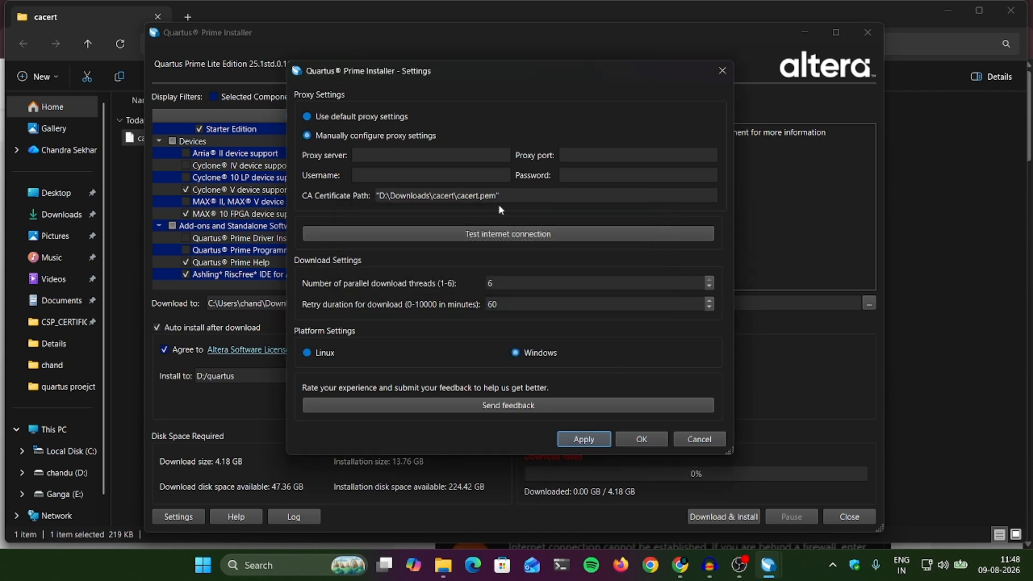
Step: Remove the quotation marks from the CA certificate path, leaving D:\Downloads\cacert\cacert.pem, and apply the installer settings
left_click(507, 195)
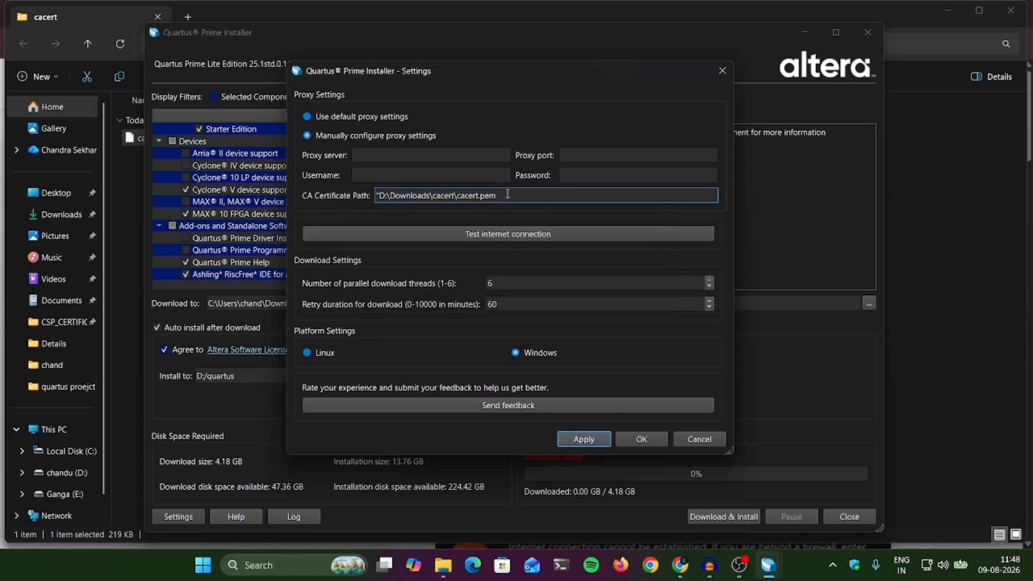
key("Left")
key("Left")
key("Left")
key("Left")
key("Left")
key("Left")
key("Left")
key("Left")
key("Left")
key("BackSpace")
left_click(583, 439)
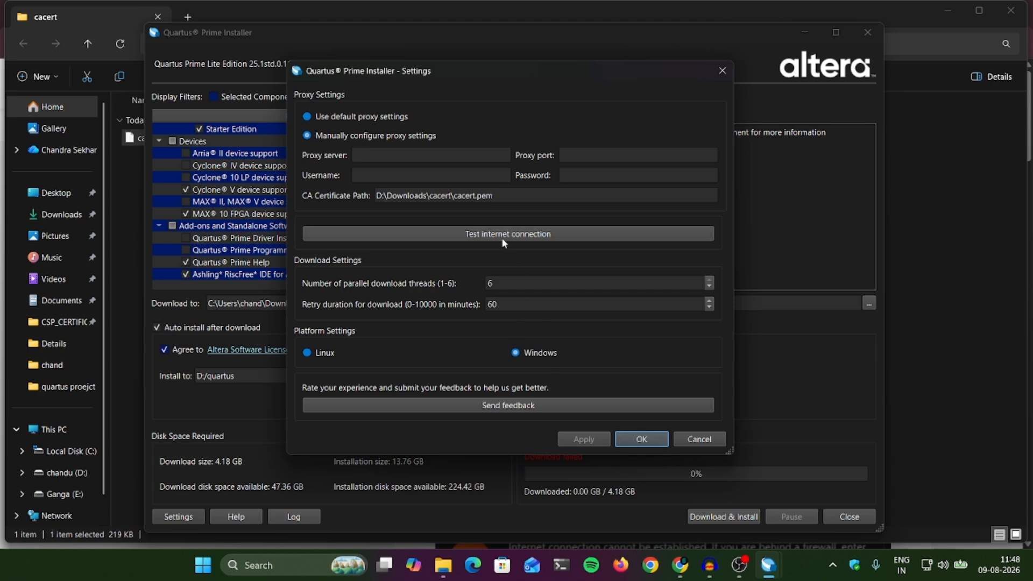
left_click(640, 438)
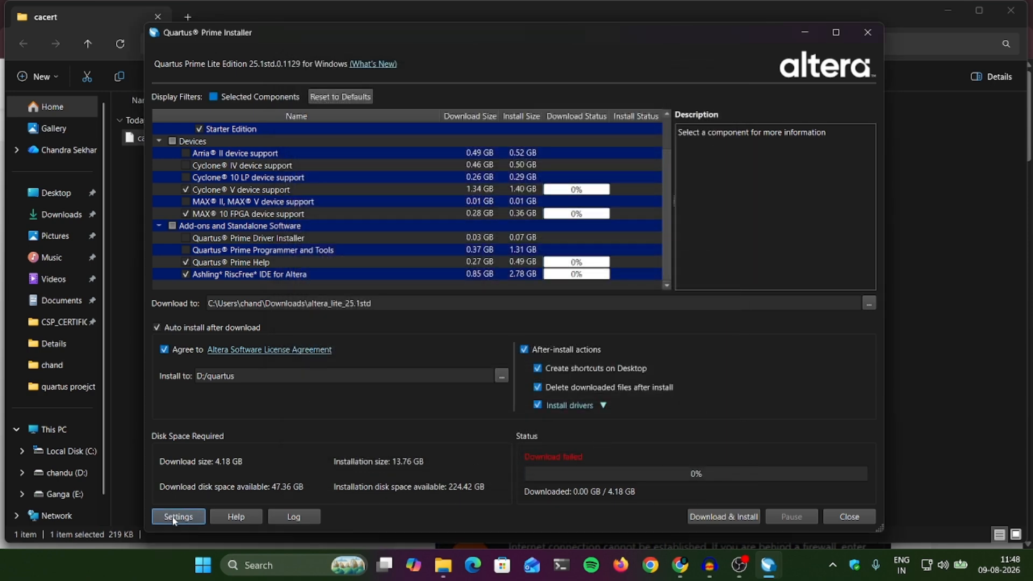
Step: Reopen the installer settings, test the internet connection and close the settings
left_click(173, 519)
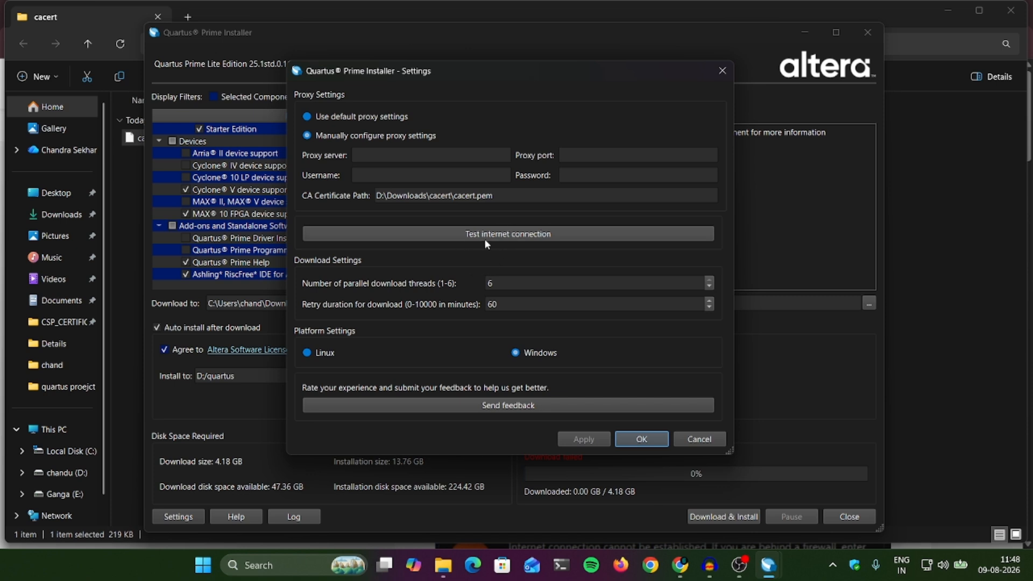
left_click(499, 236)
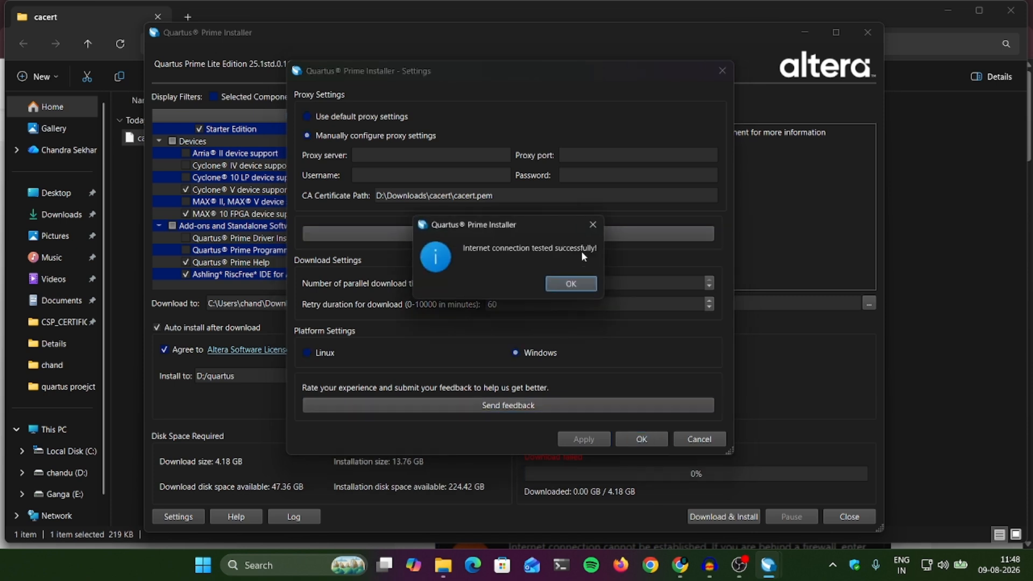
left_click(570, 285)
left_click(640, 438)
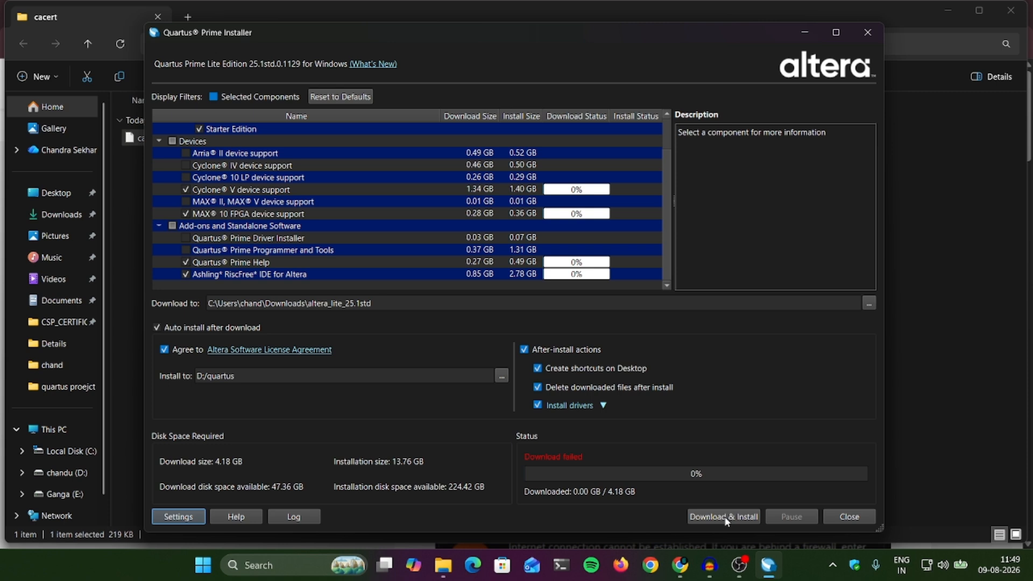
Step: Review the selected Quartus components and start their download and installation to D:/quartus
scroll(328, 269, "up", 1)
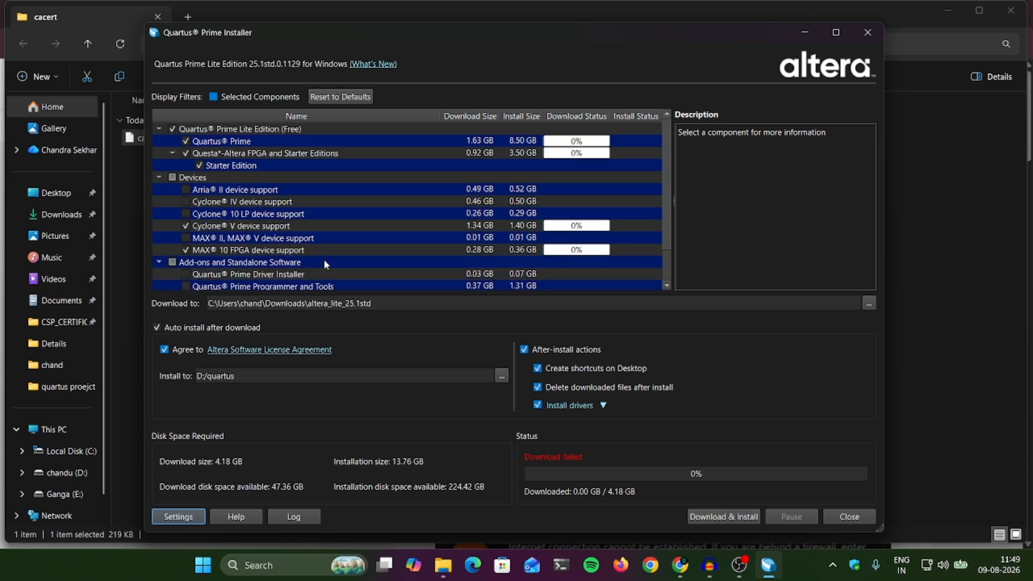
scroll(514, 271, "down", 1)
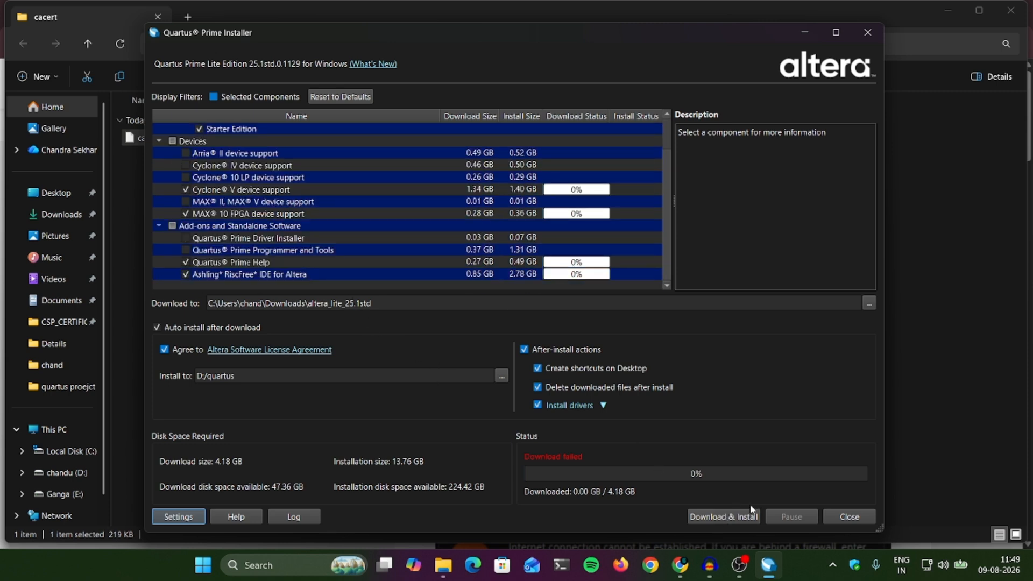
left_click(744, 521)
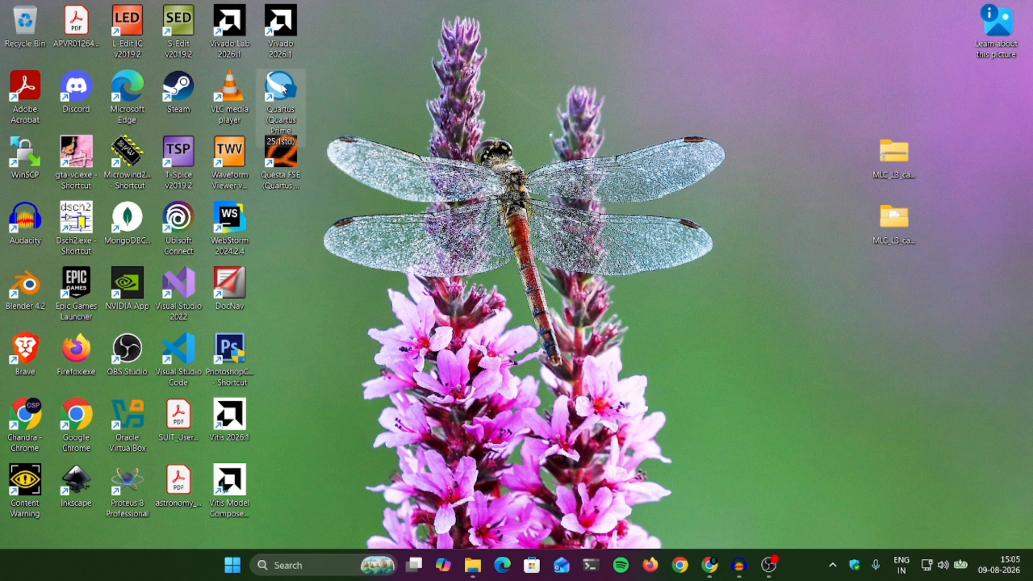
Step: Launch Quartus Prime 25.1std from the desktop and open its License Setup options
double_click(293, 105)
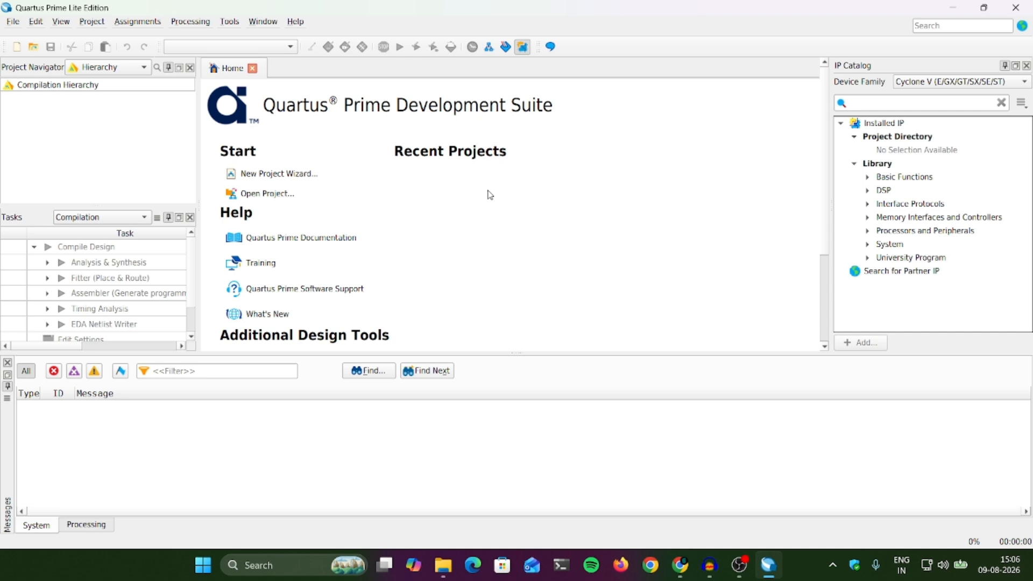
left_click(229, 21)
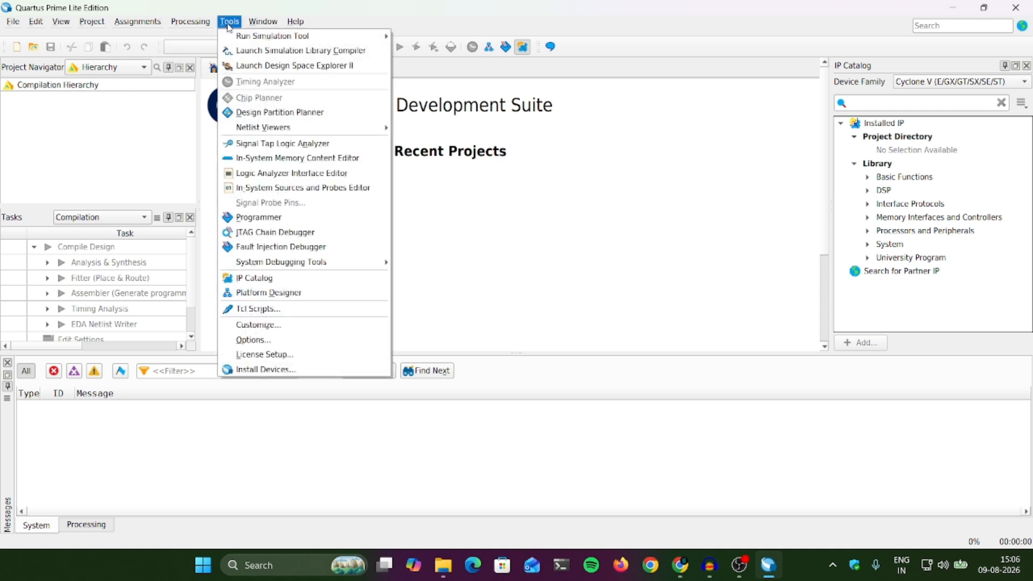
left_click(298, 355)
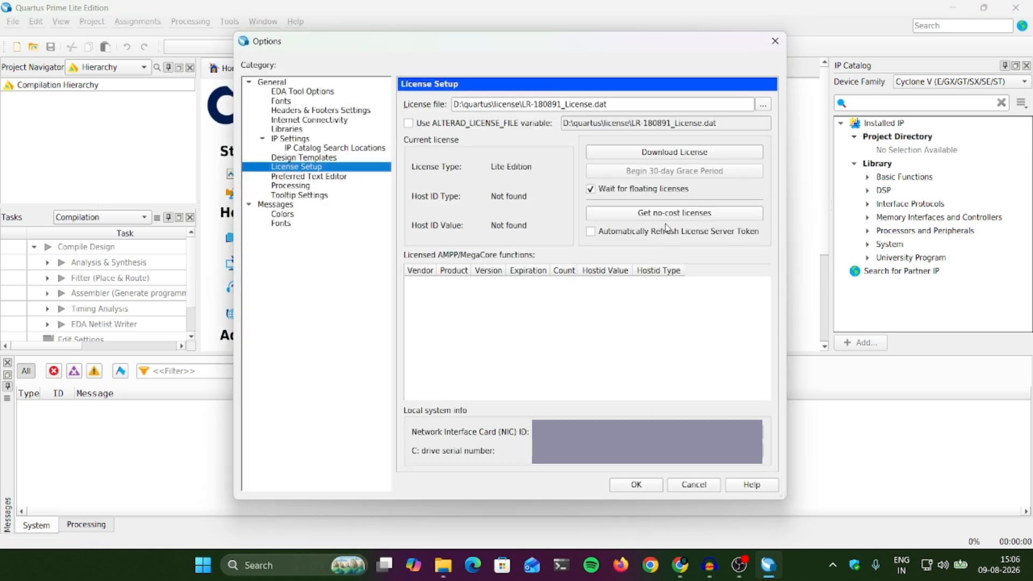
Step: Request the no-cost license for Questa*-Altera FPGA Starter Edition (SW-QUESTA) and accept the license options
left_click(695, 218)
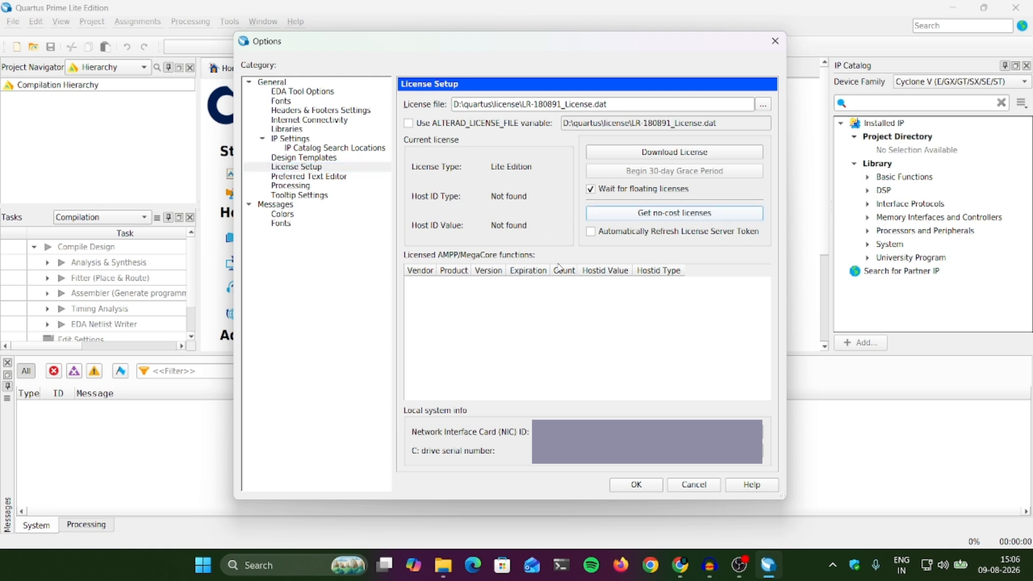
mouse_move(518, 152)
left_mouse_down()
mouse_move(483, 134)
mouse_move(513, 139)
left_mouse_up()
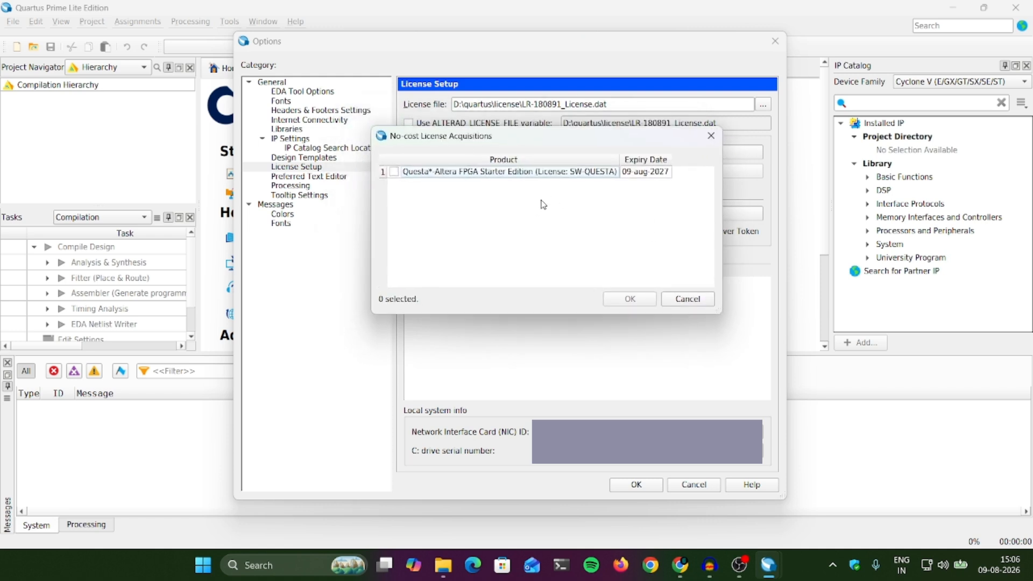
left_click(399, 177)
left_click(394, 172)
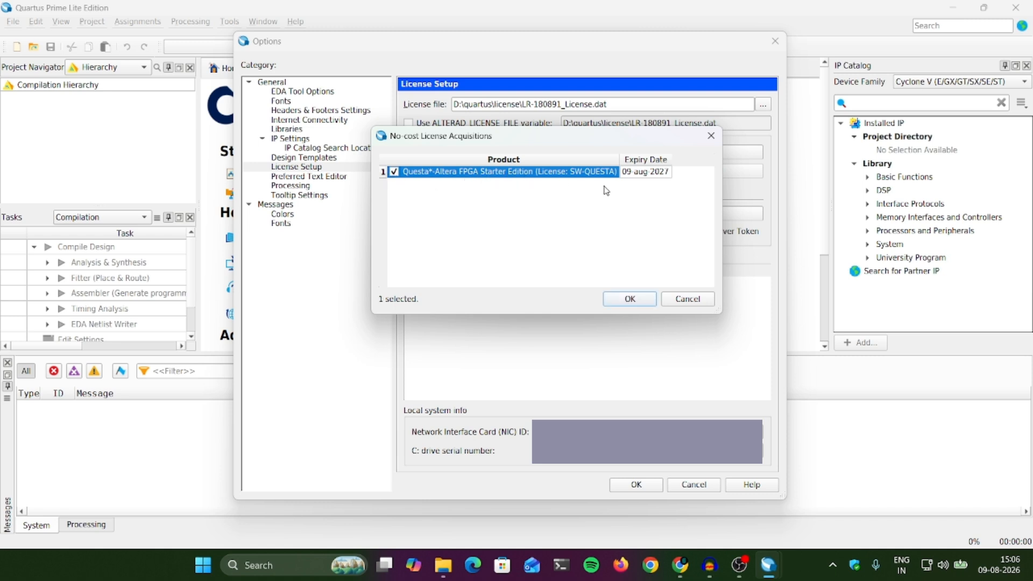
left_click(635, 299)
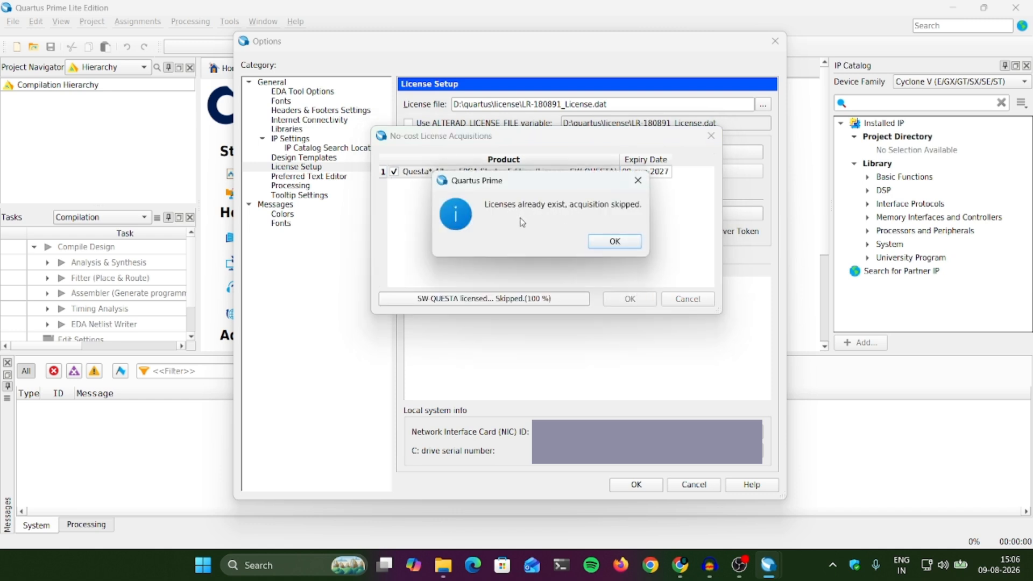
left_click(615, 241)
left_click(645, 485)
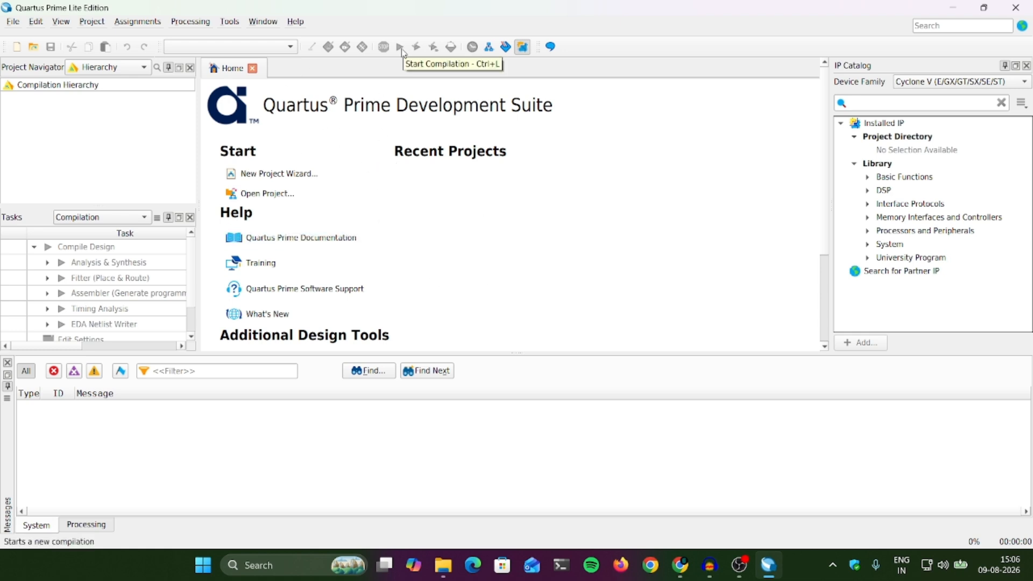
left_click(236, 21)
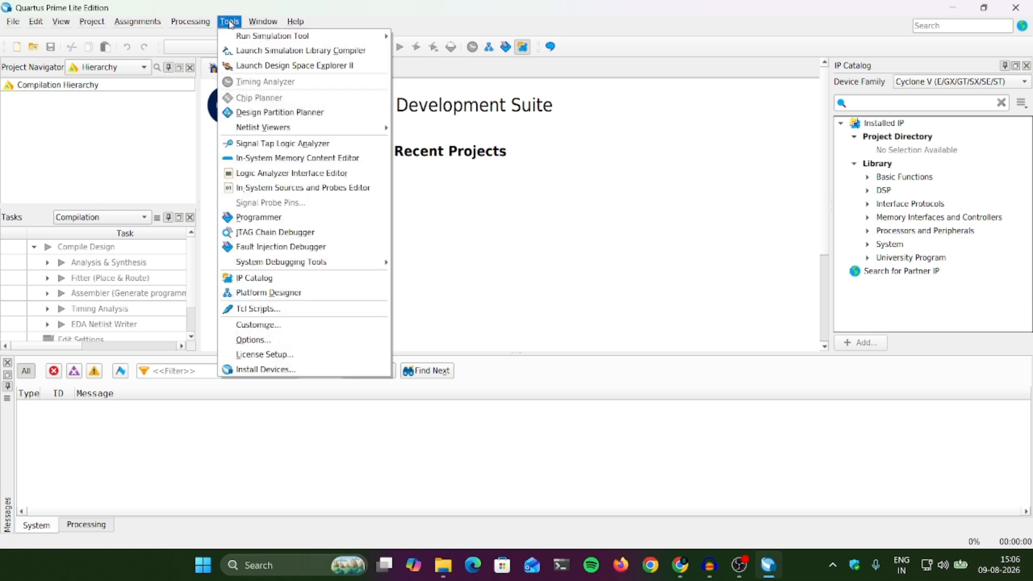
mouse_move(246, 38)
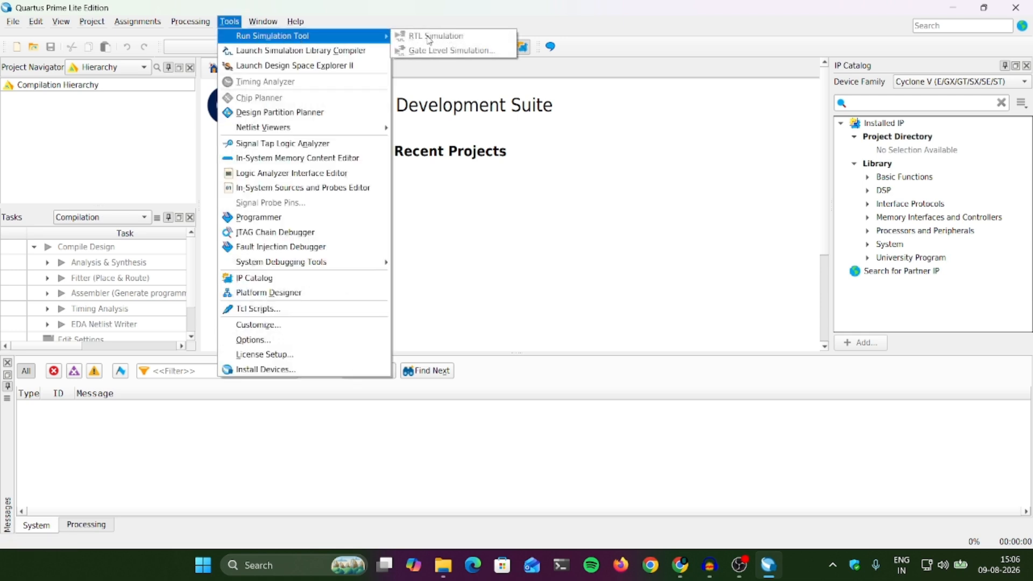
left_click(476, 235)
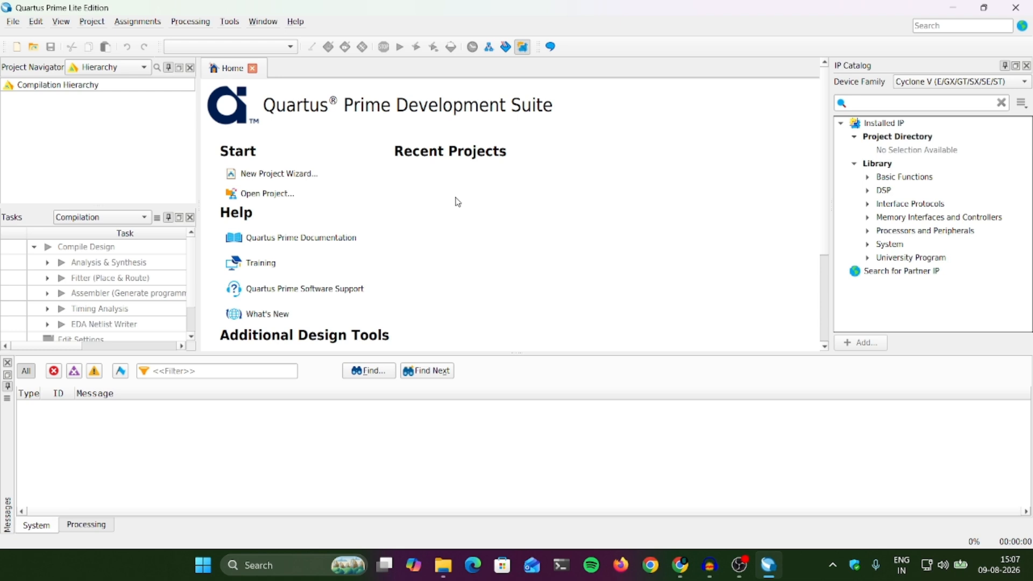
Step: Switch to Chrome, search for "self service licensing center" in a new tab and open Altera's SSLC page at its registration options
left_click(680, 565)
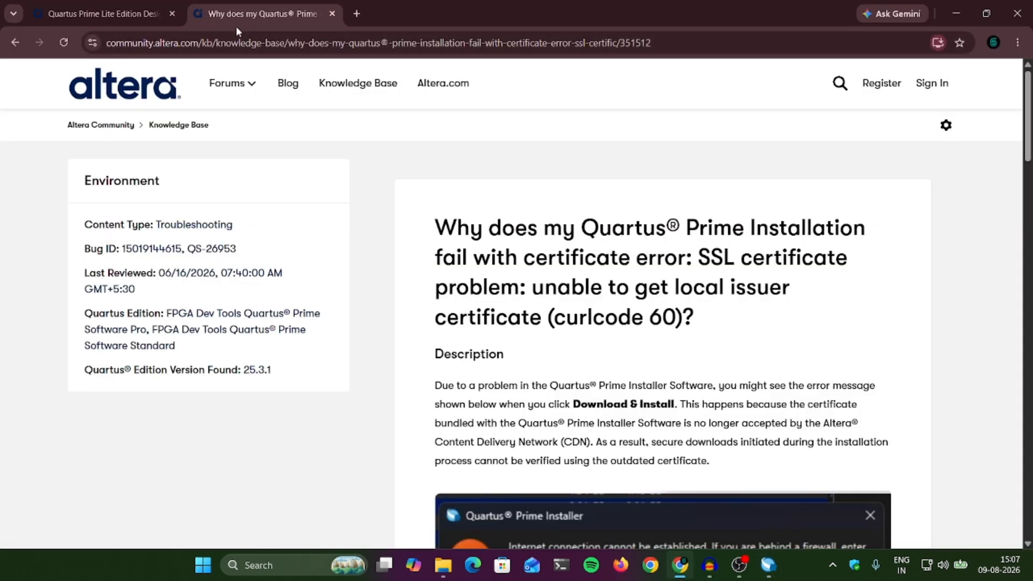
left_click(355, 14)
type("self")
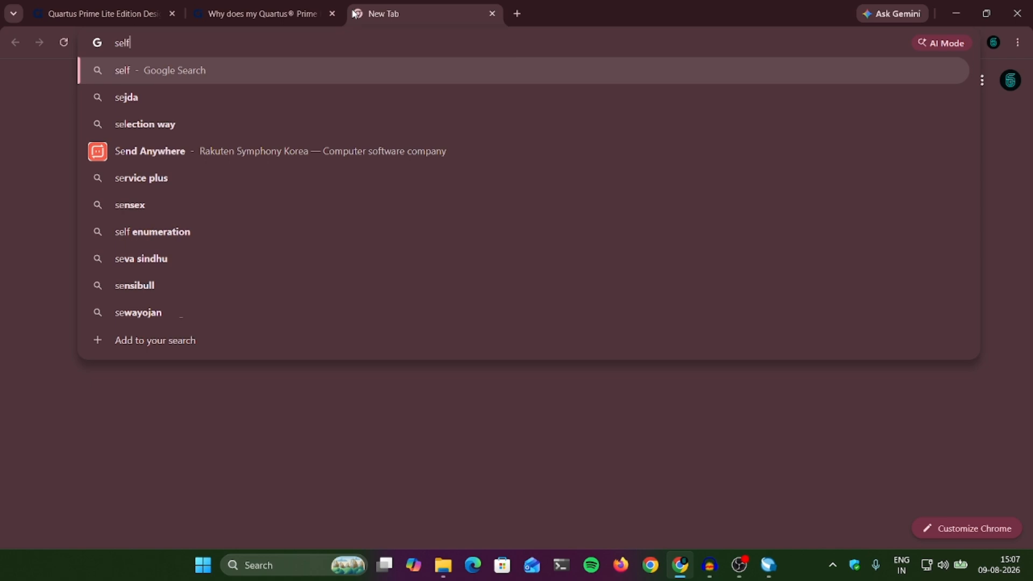
type(" service liec")
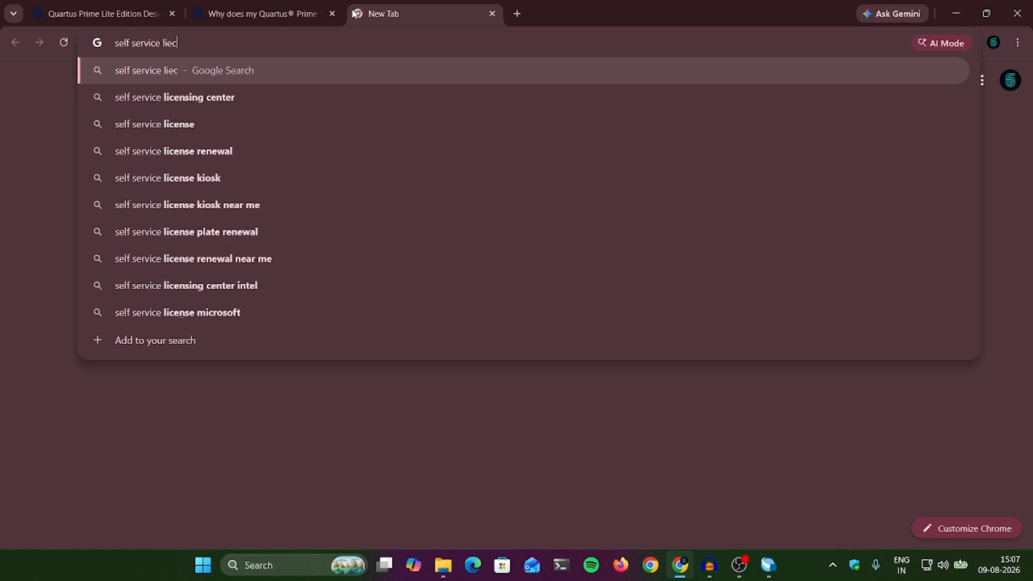
key("Down")
key("Return")
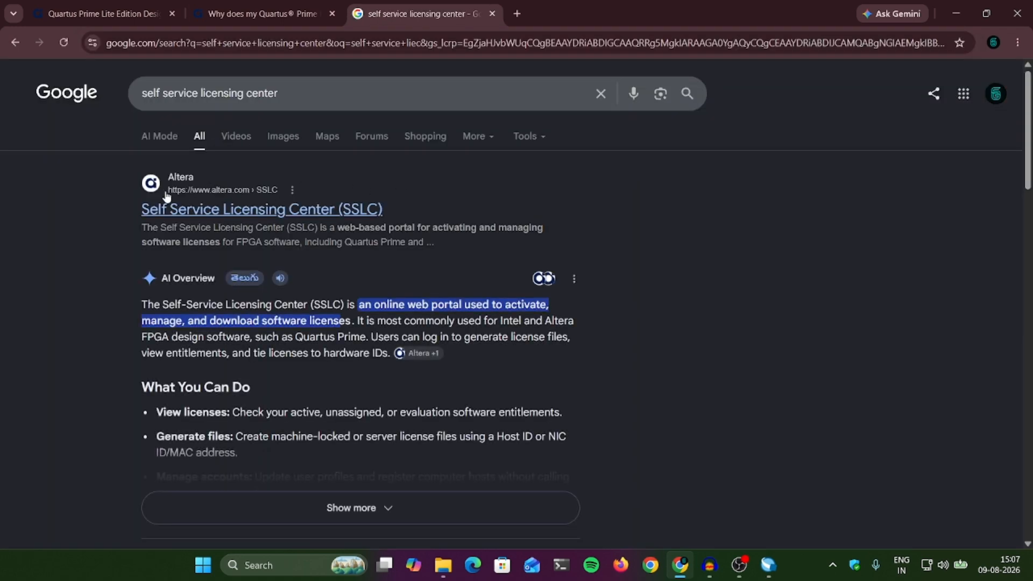
left_click(201, 215)
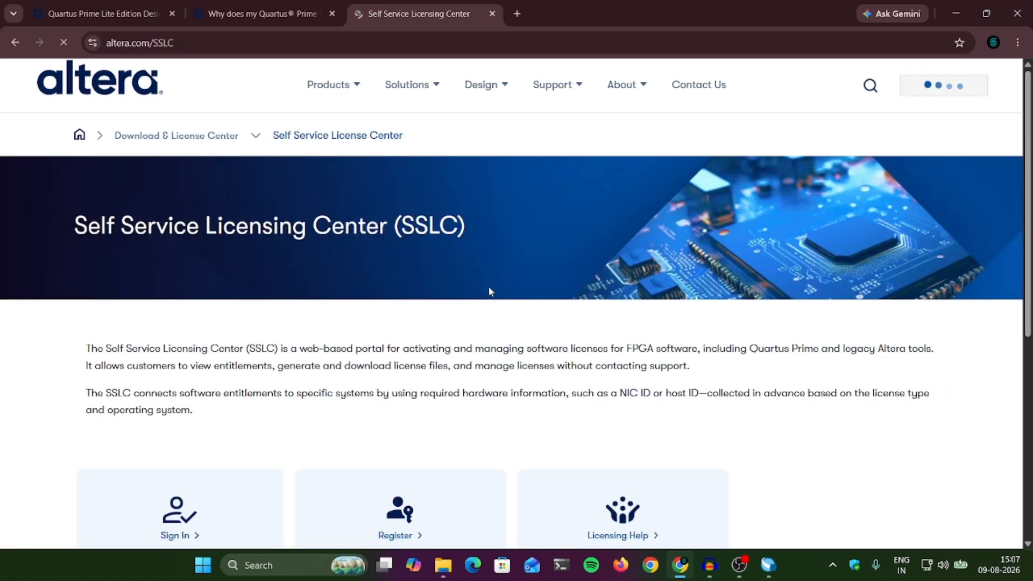
scroll(230, 359, "down", 2)
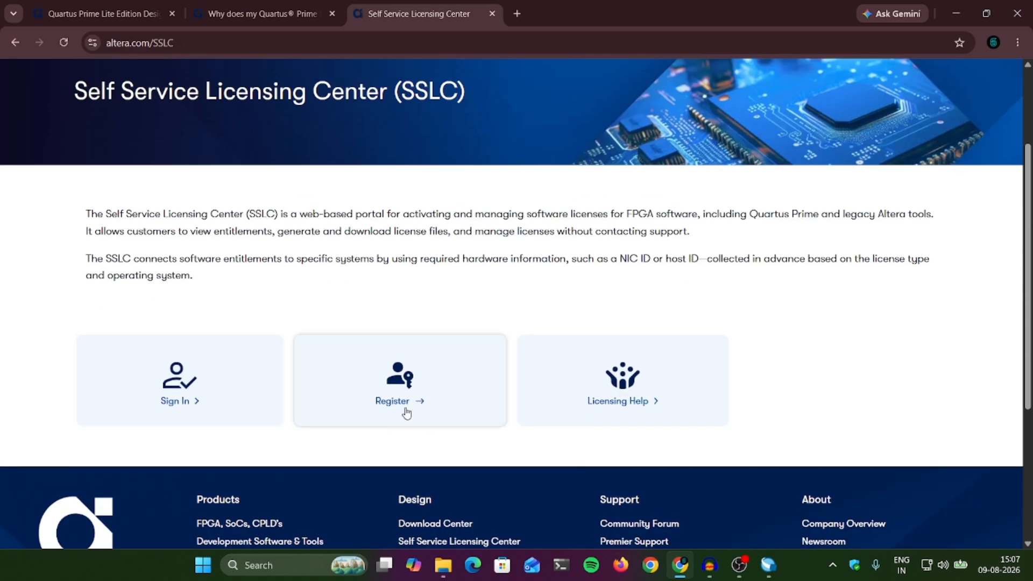
scroll(711, 292, "up", 3)
scroll(363, 421, "down", 3)
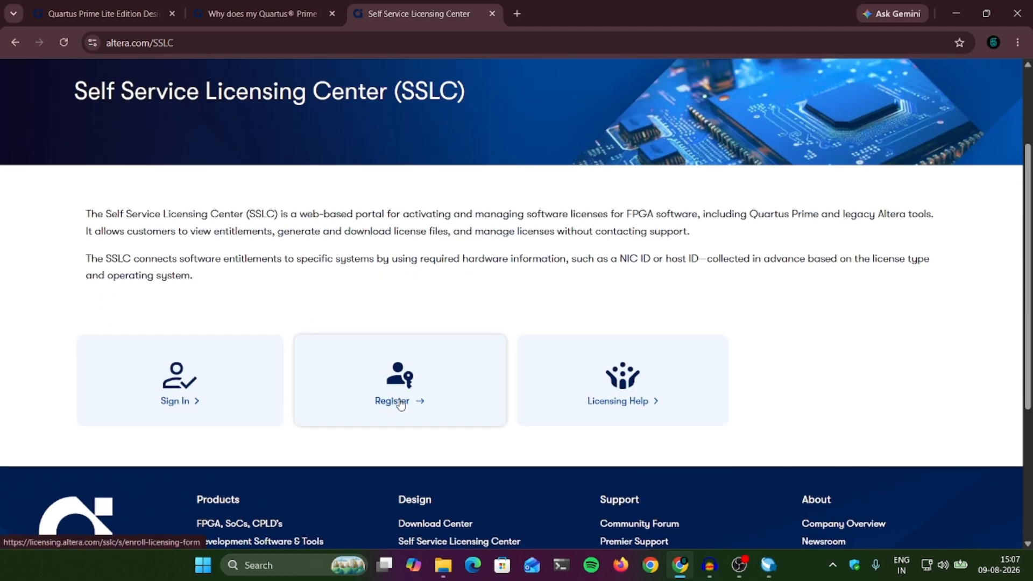
Step: Open the SSLC registration form and fill in the first name, last name and email from the saved contact details
left_click(396, 401)
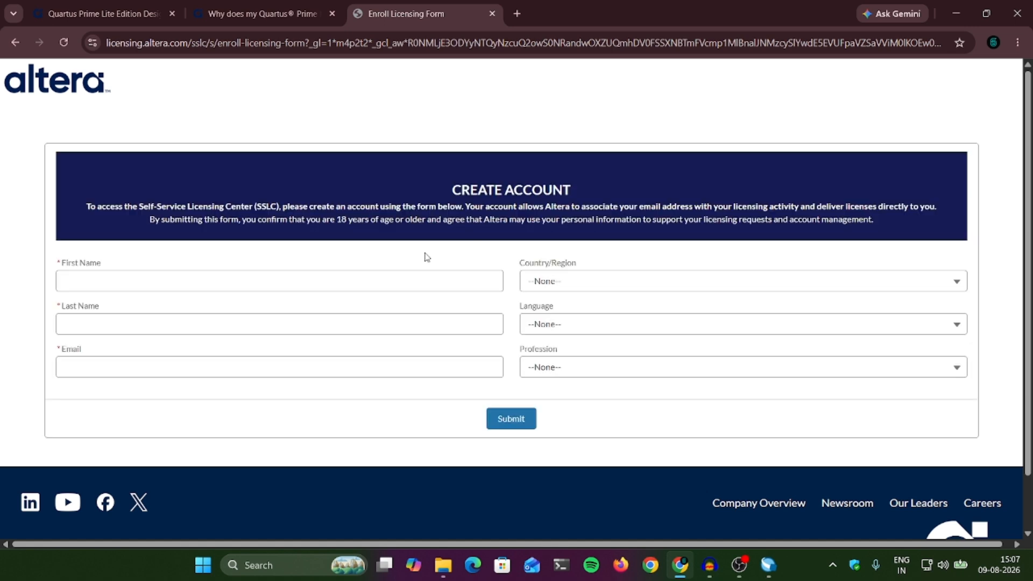
left_click(380, 282)
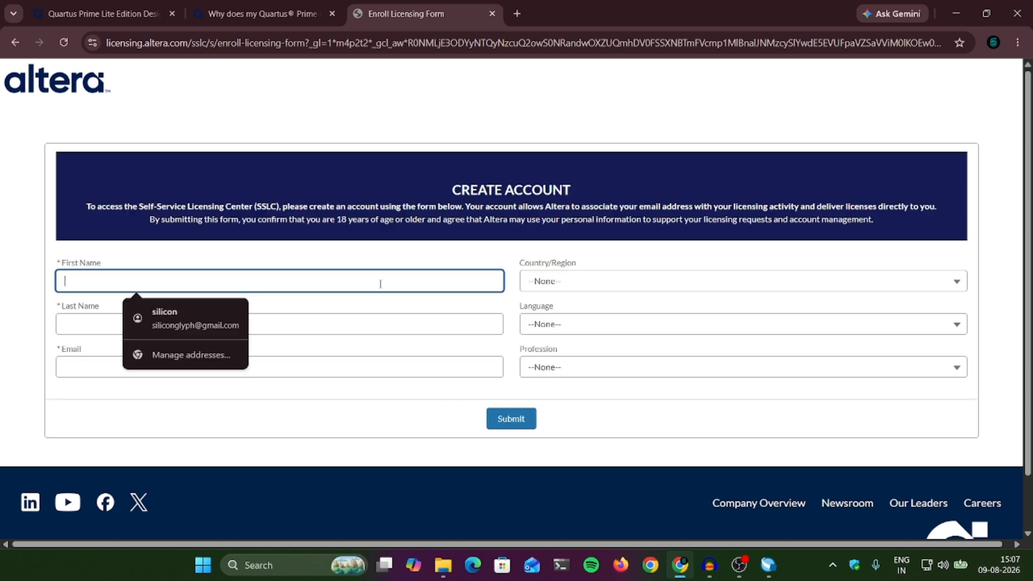
left_click(200, 325)
Step: Set the country to India, the language to English and the profession to Student, and submit the account registration
left_click(644, 284)
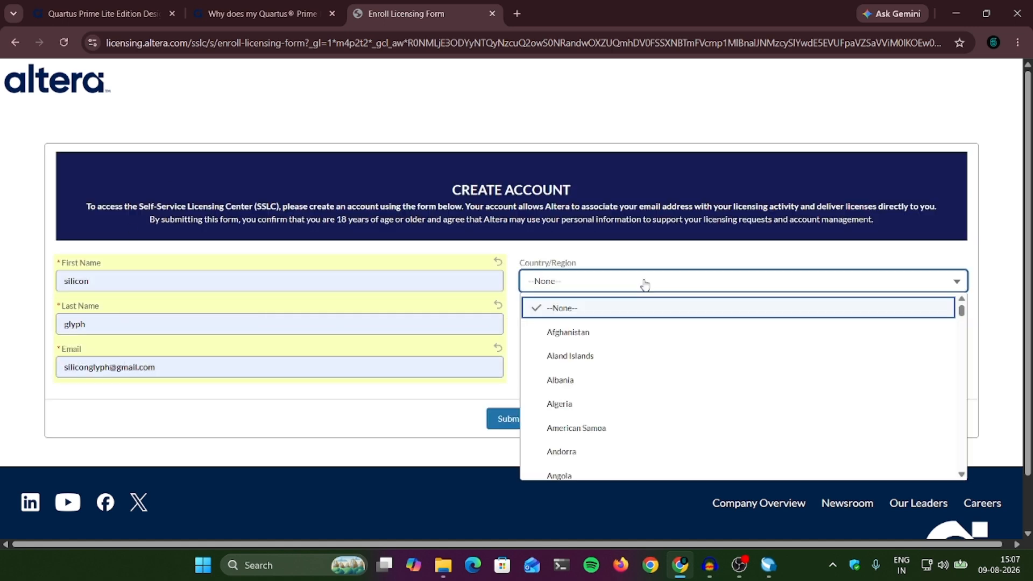
type("india")
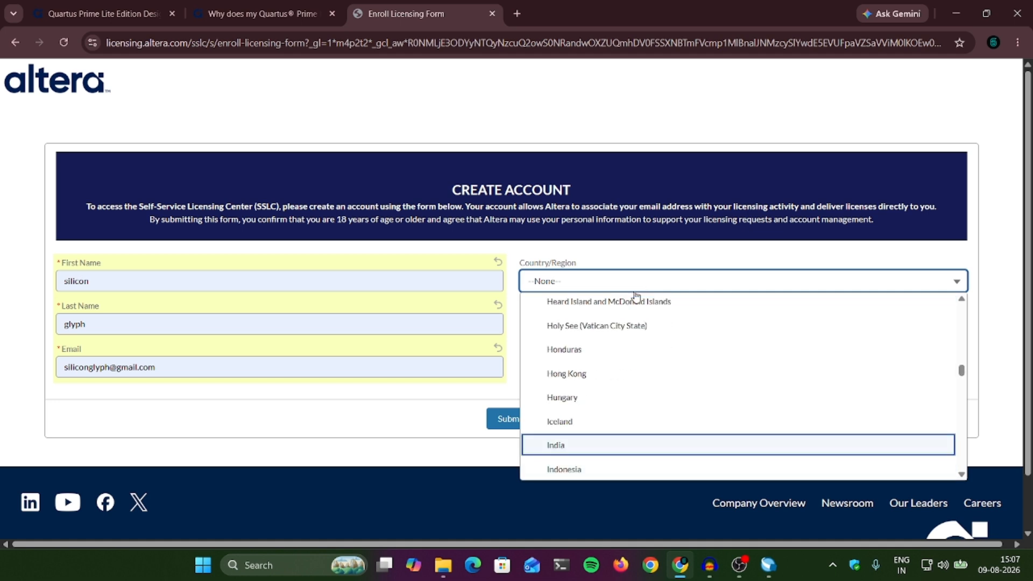
left_click(616, 455)
left_click(605, 332)
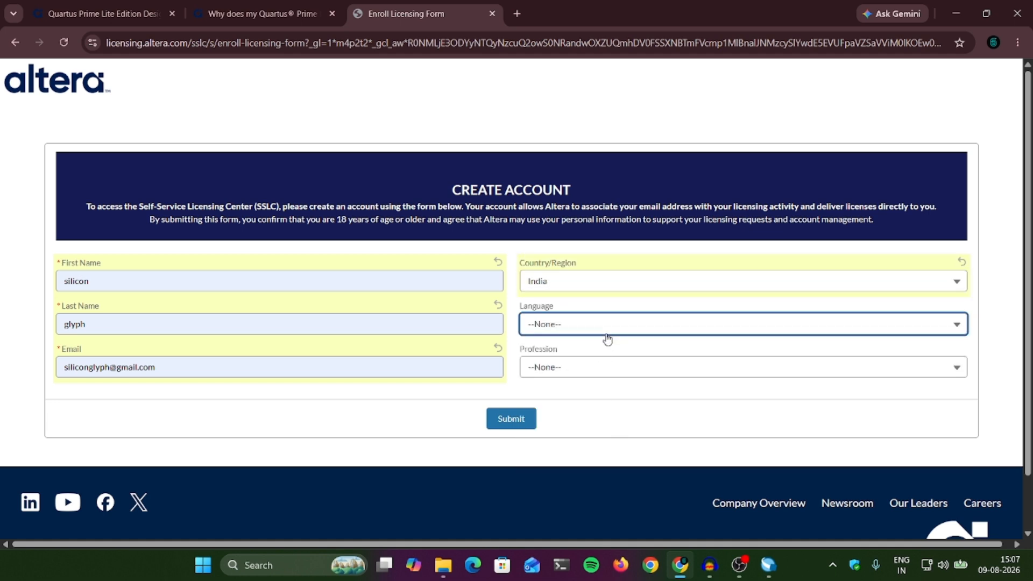
left_click(598, 425)
left_click(603, 371)
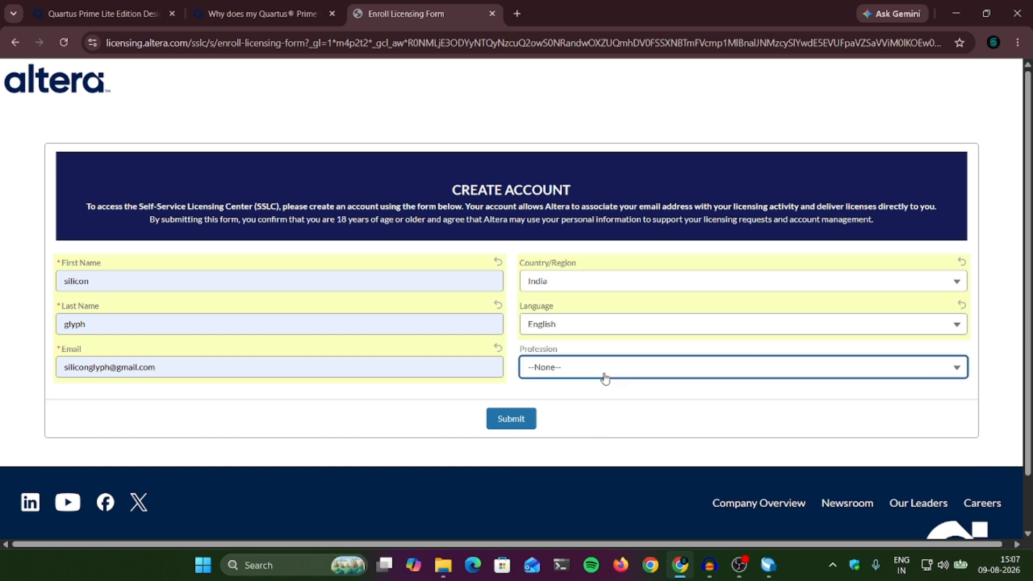
left_click(591, 207)
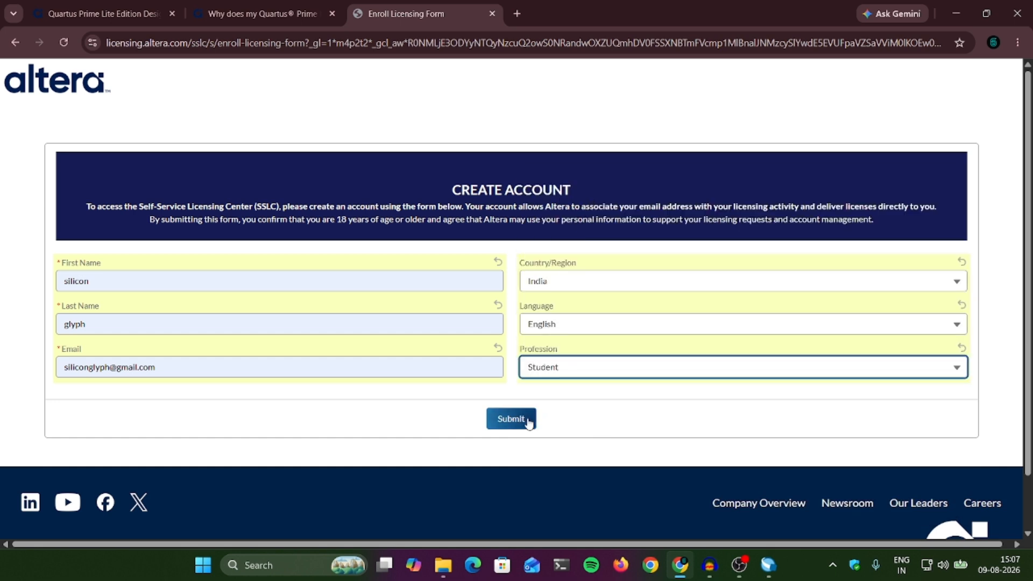
left_click(510, 419)
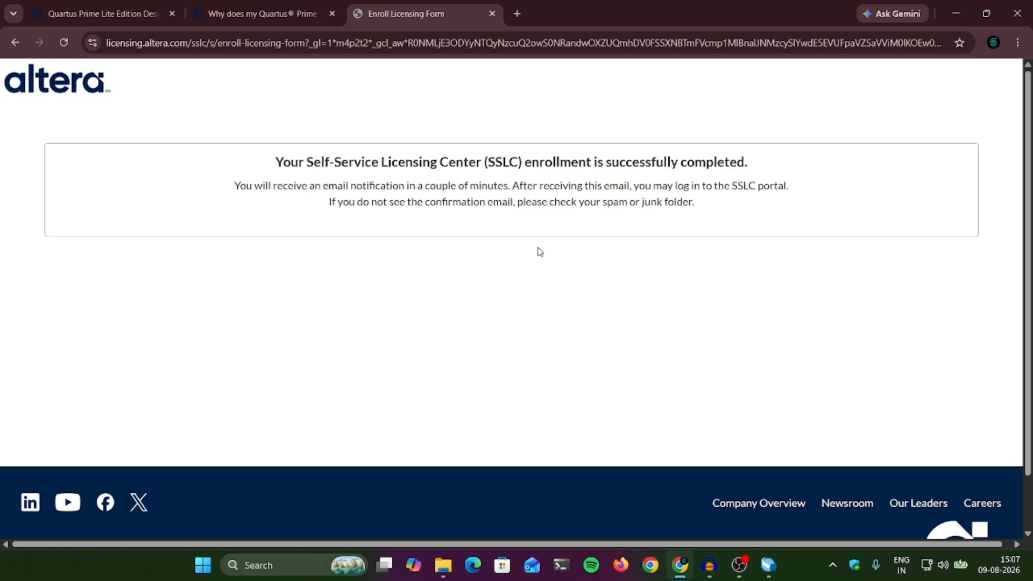
Step: Open Gmail in a new tab and check the refreshed inbox for Altera's SSLC enrollment email
left_click(519, 14)
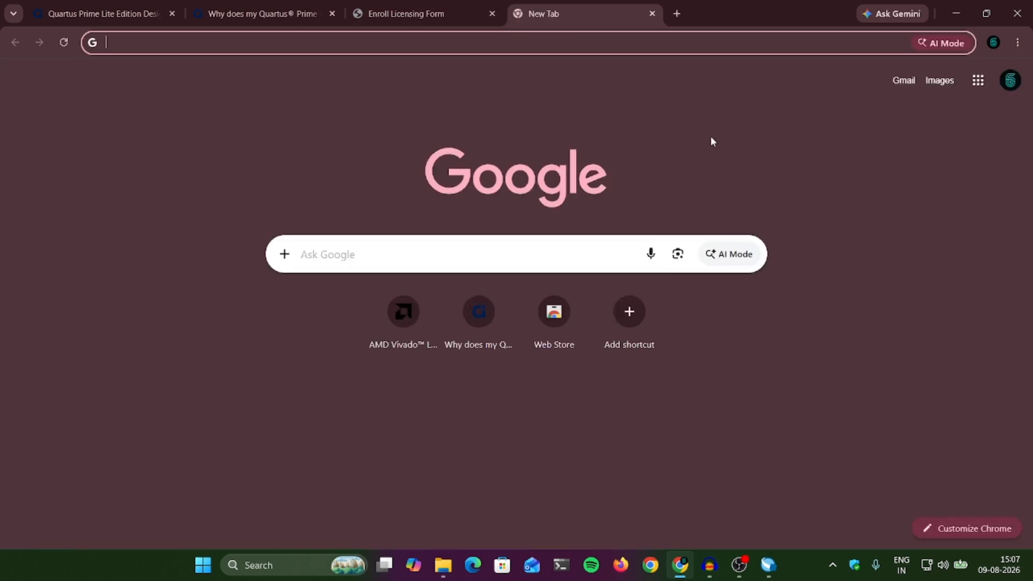
left_click(904, 80)
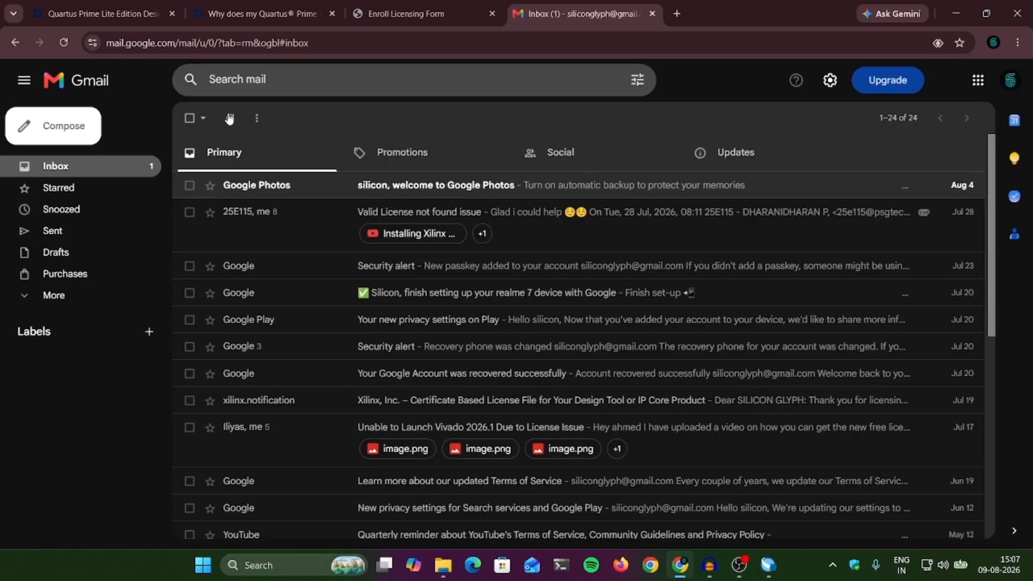
left_click(231, 119)
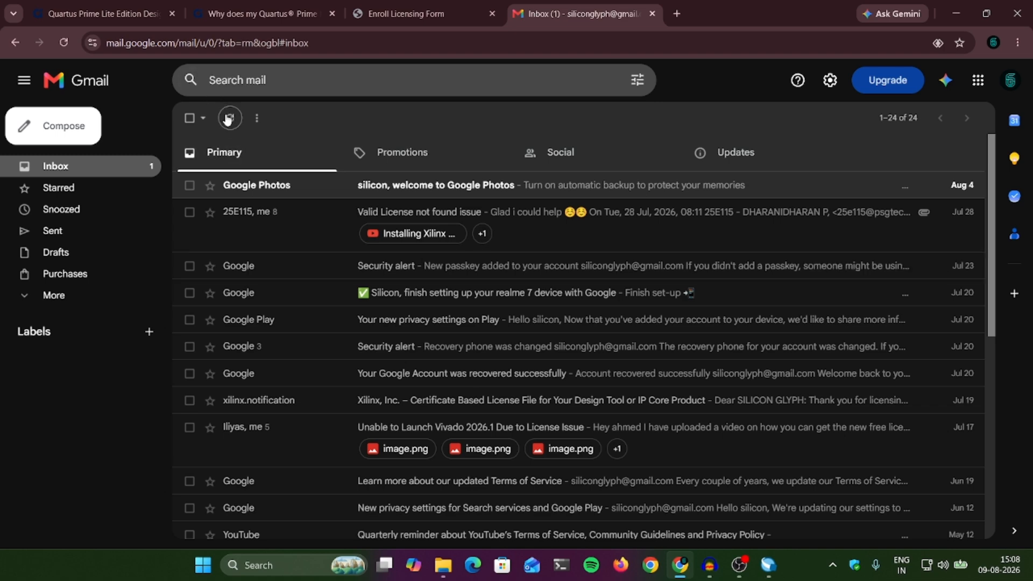
left_click(230, 119)
left_click(404, 7)
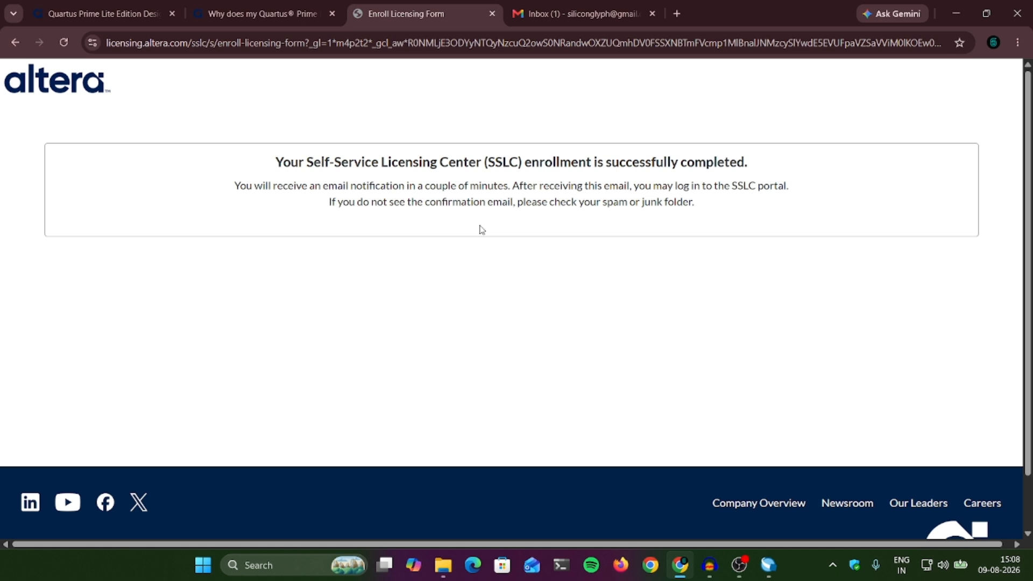
left_click(557, 12)
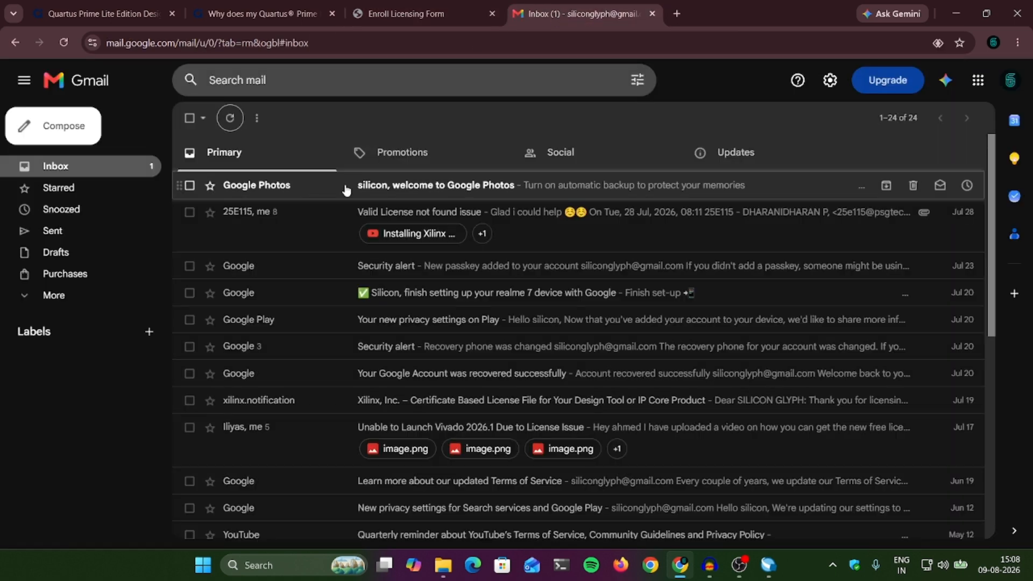
left_click(90, 304)
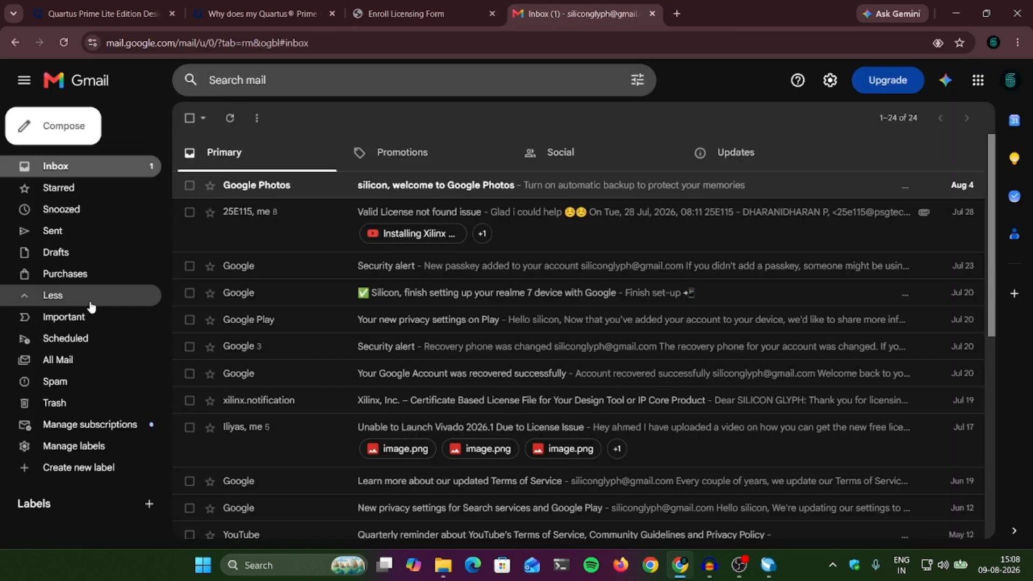
left_click(231, 118)
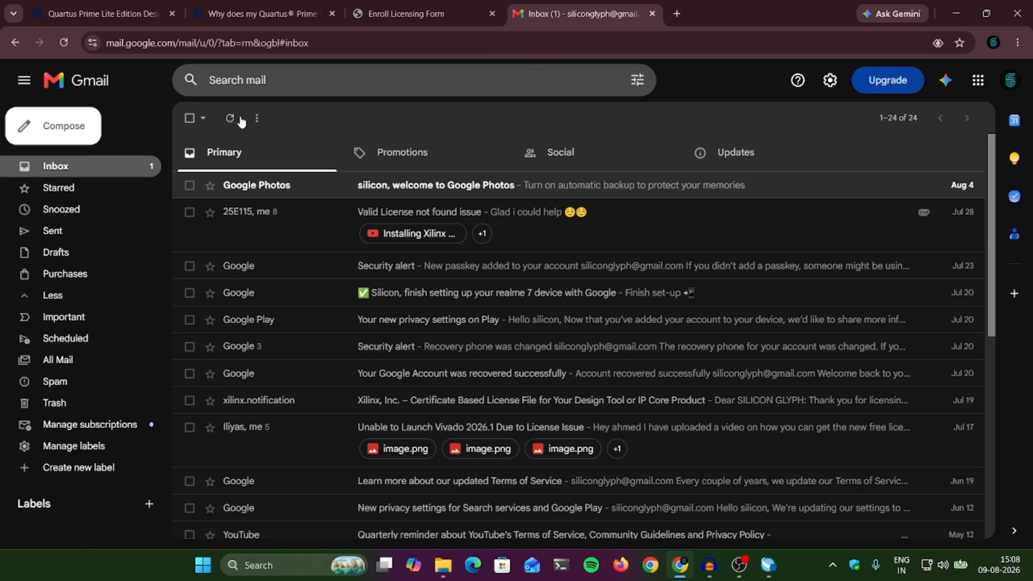
Step: Return to the SSLC page, open its sign-in form and submit the registered account's email address
left_click(400, 13)
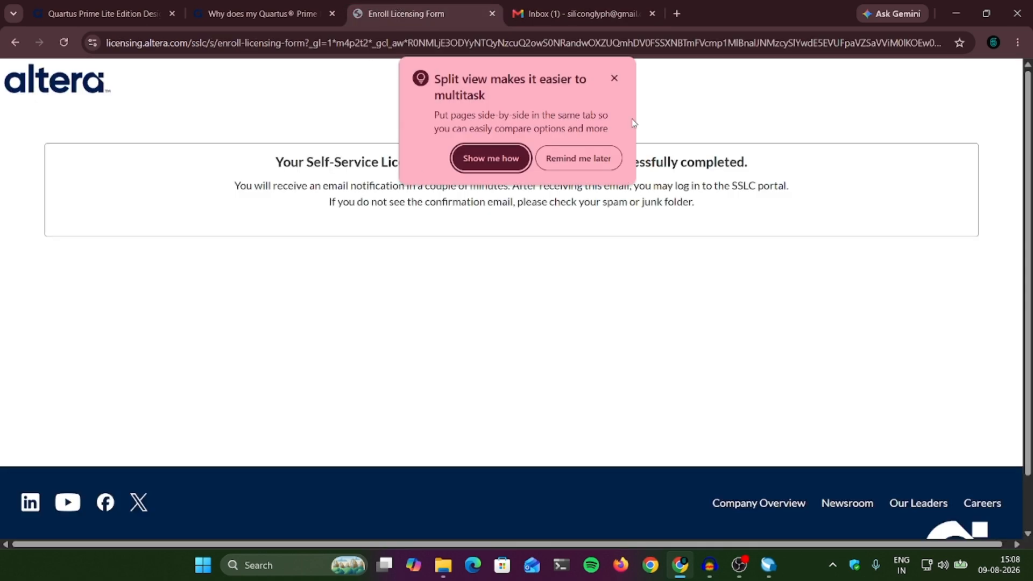
left_click(615, 78)
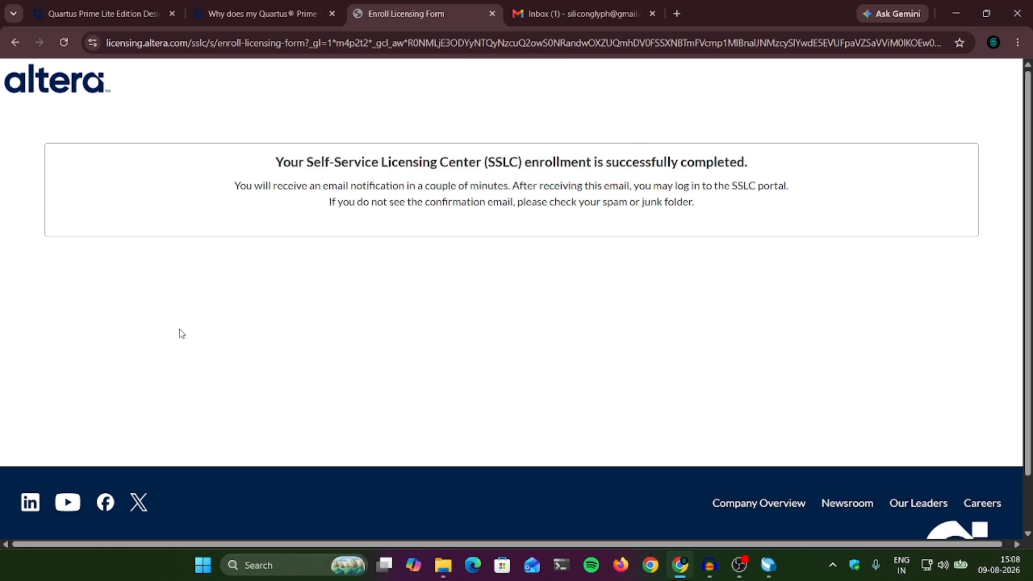
left_click(8, 47)
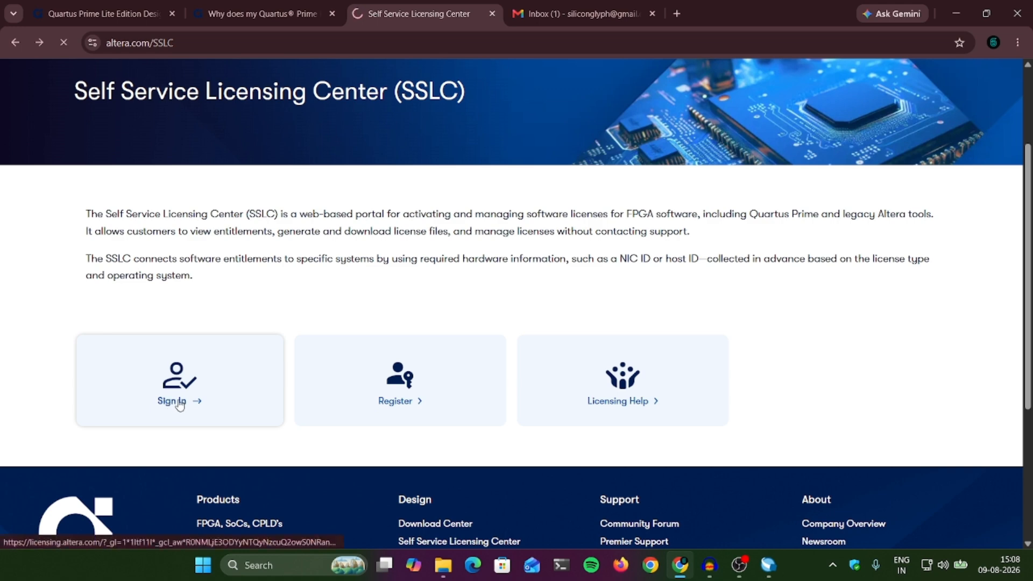
left_click(581, 14)
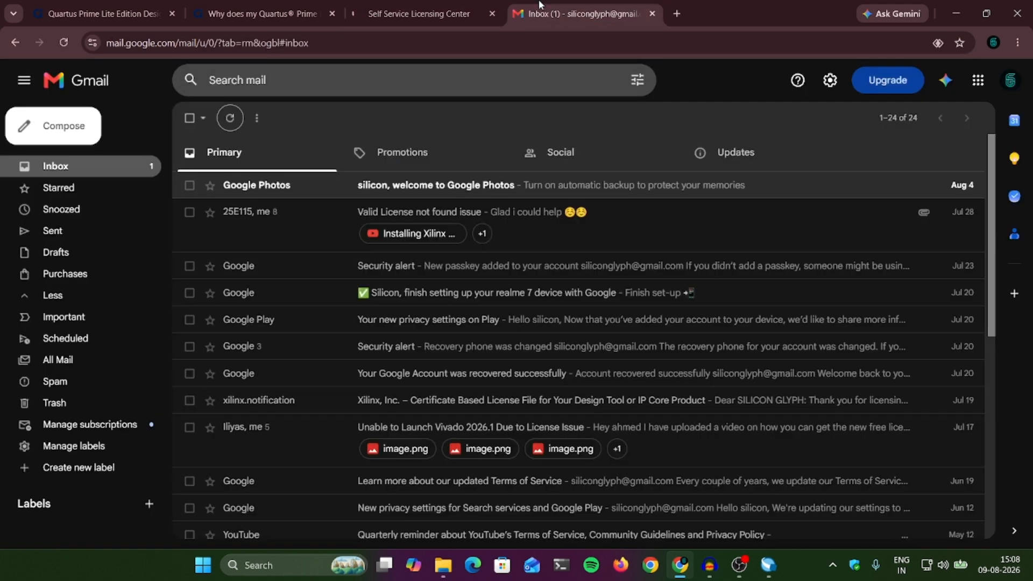
left_click(230, 118)
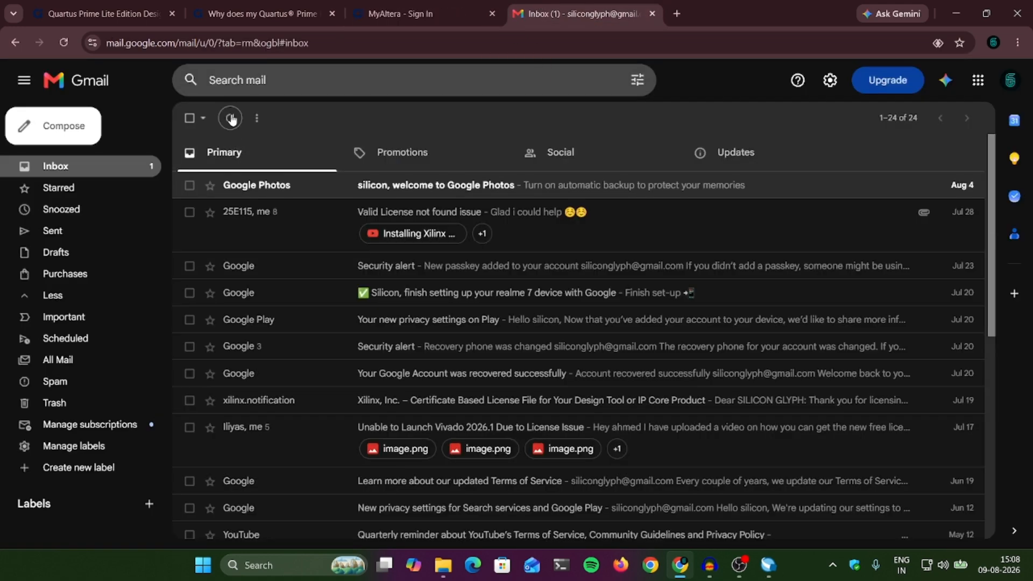
left_click(425, 5)
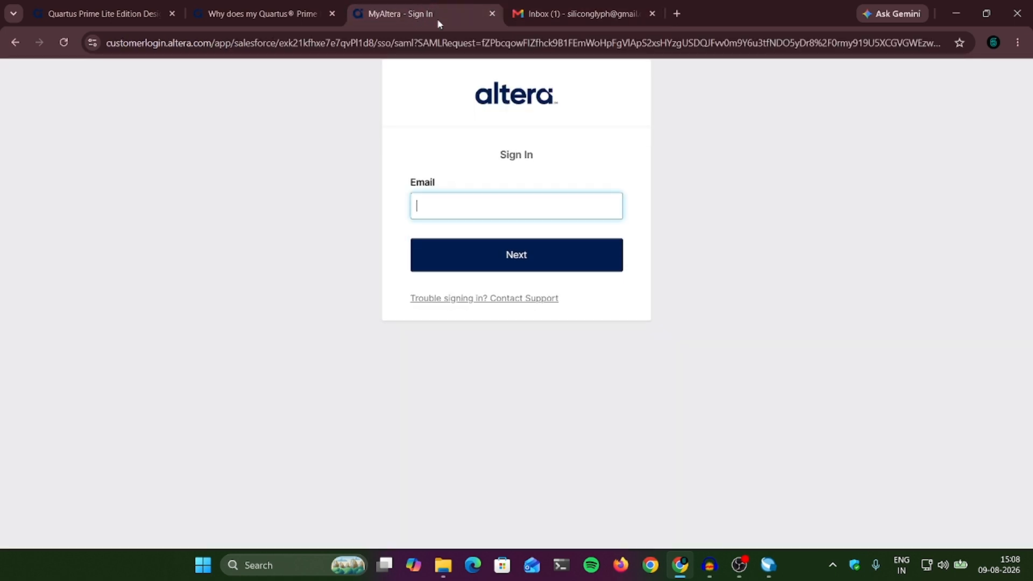
left_click(514, 215)
left_click(555, 240)
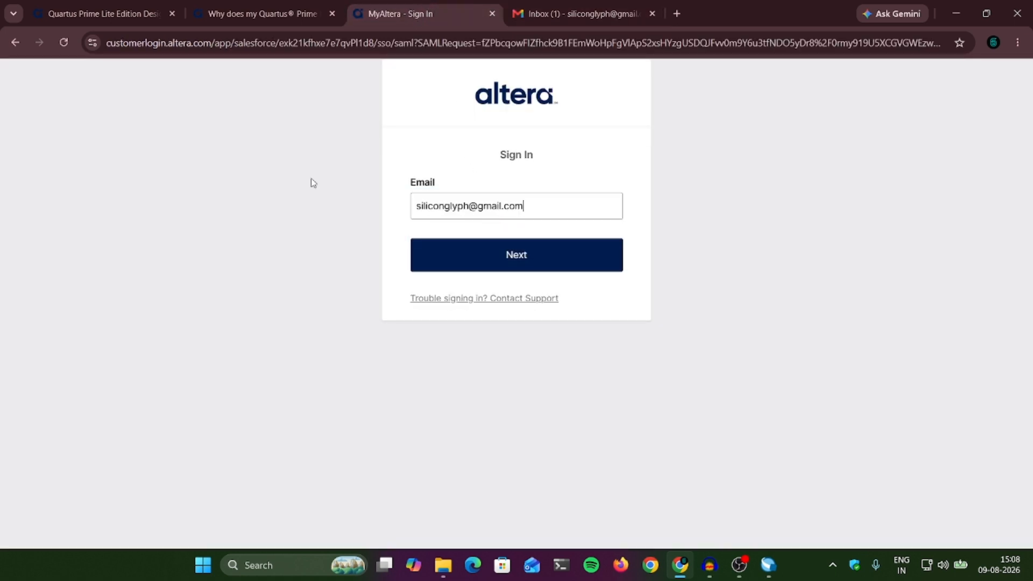
left_click(517, 264)
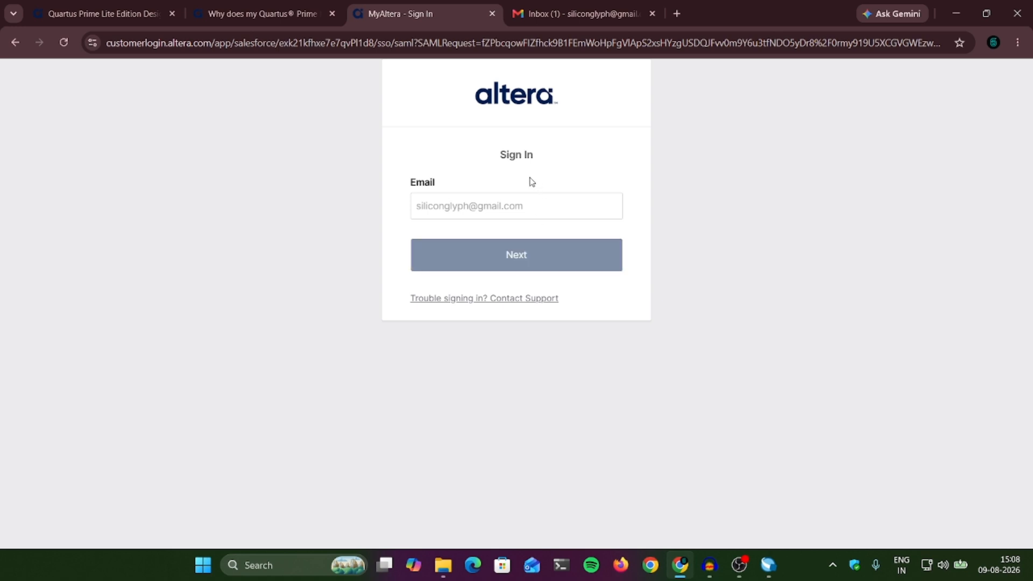
Step: Open Altera's one-time verification code email in Gmail and copy the code
left_click(578, 13)
left_click(436, 185)
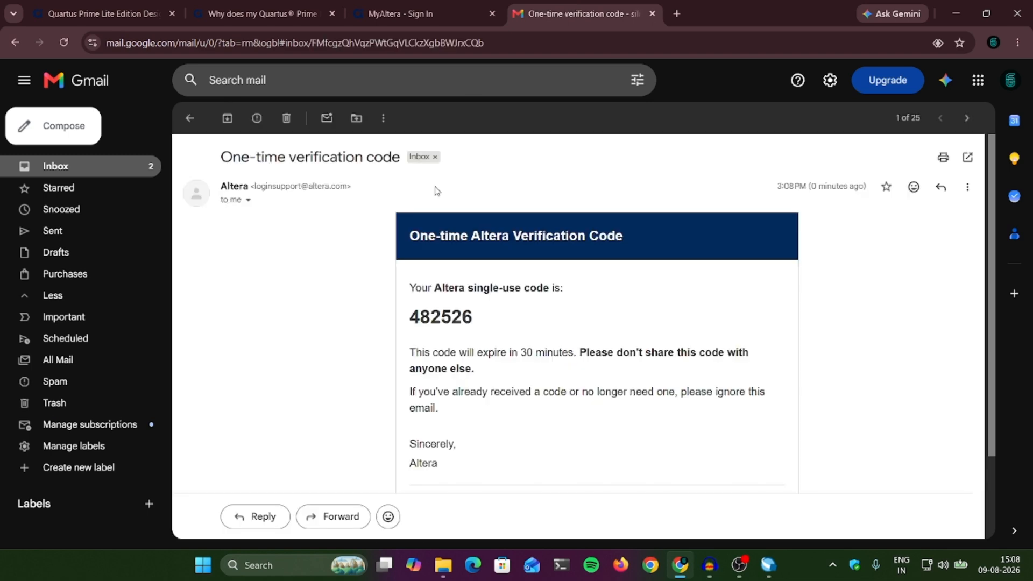
double_click(441, 318)
right_click(441, 317)
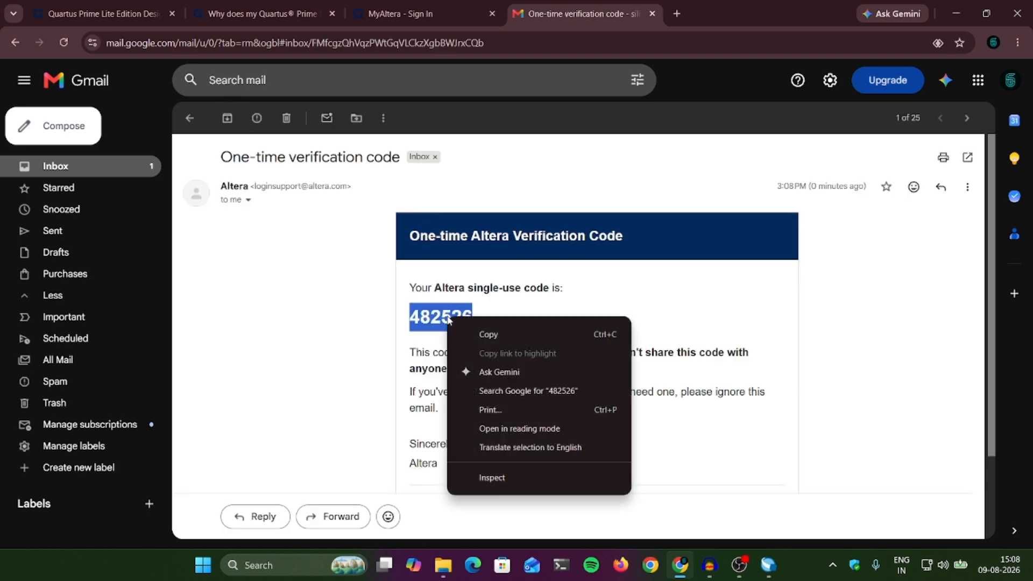
left_click(468, 330)
Step: Paste the verification code into Altera's sign-in form, verify it and close the Gmail tab
left_click(419, 14)
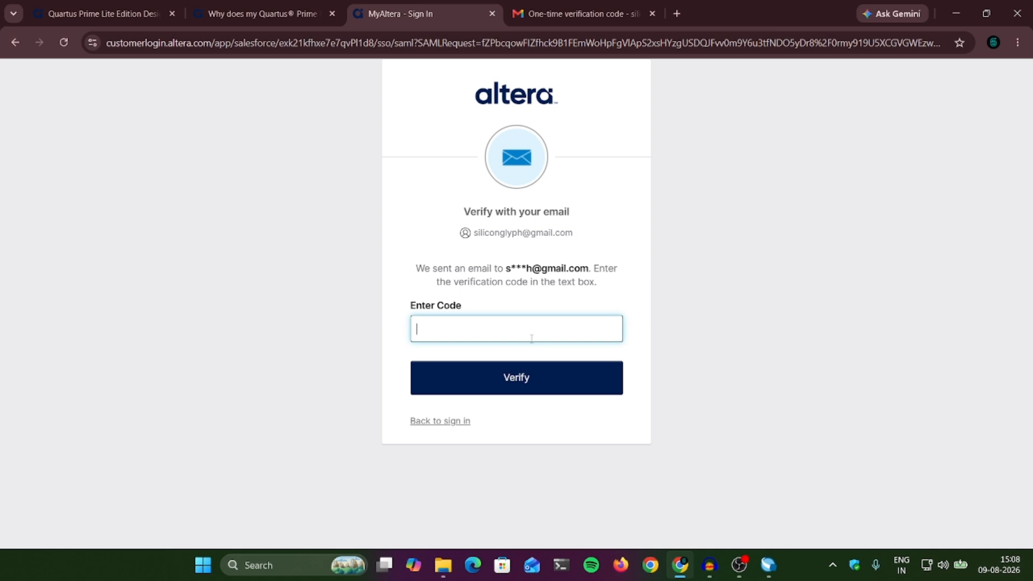
key("ctrl+v")
left_click(520, 386)
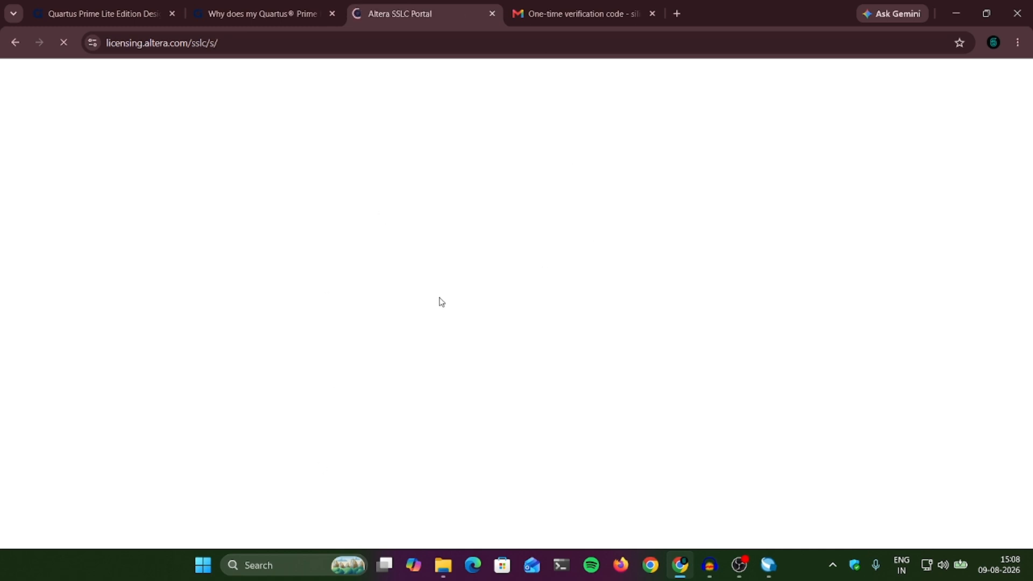
left_click(651, 14)
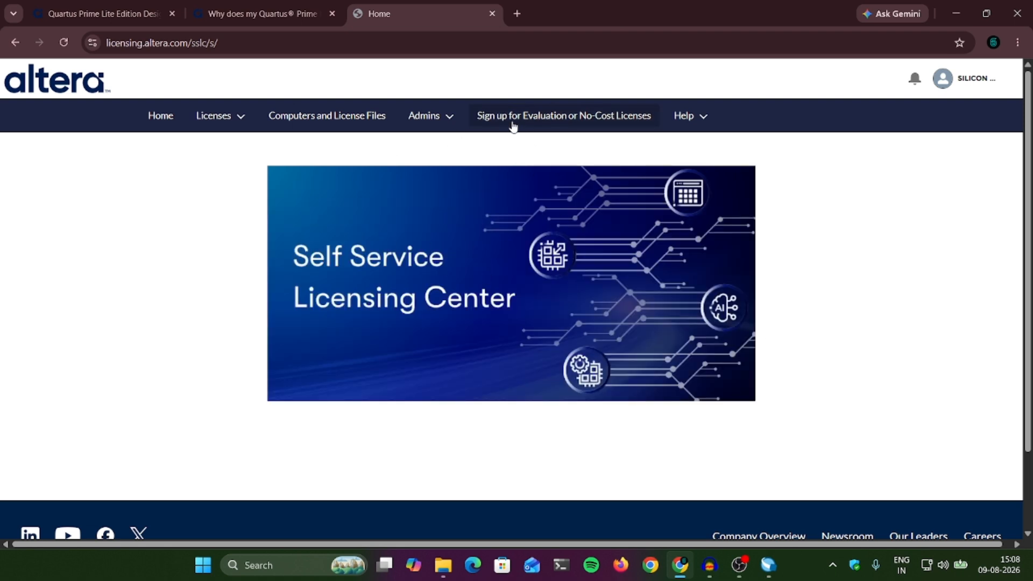
Step: Open the evaluation and no-cost license sign-up, select Questa FPGA Starter Edition (SW-QUESTA) and proceed to host setup
left_click(561, 125)
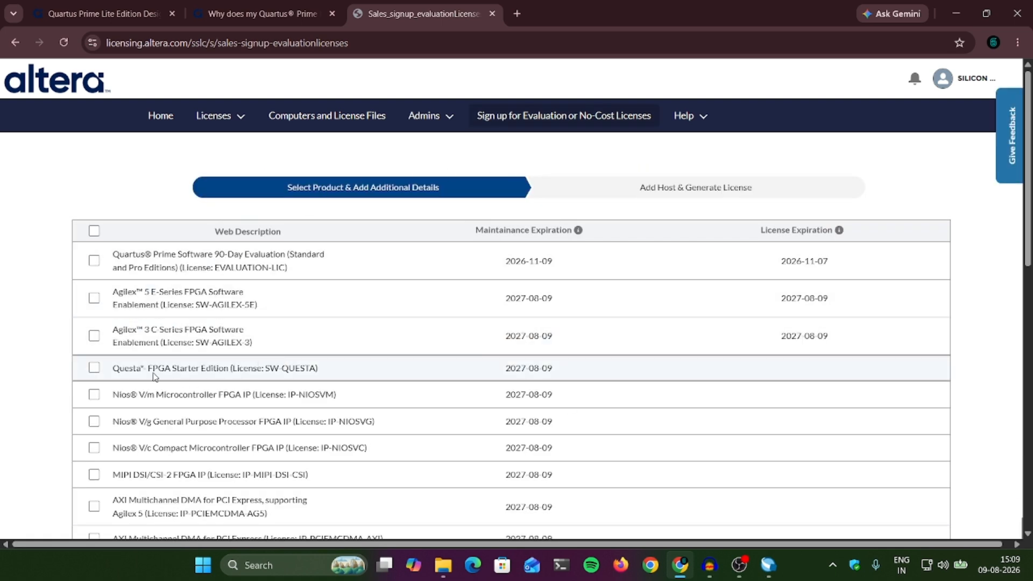
left_click(95, 369)
scroll(569, 404, "down", 12)
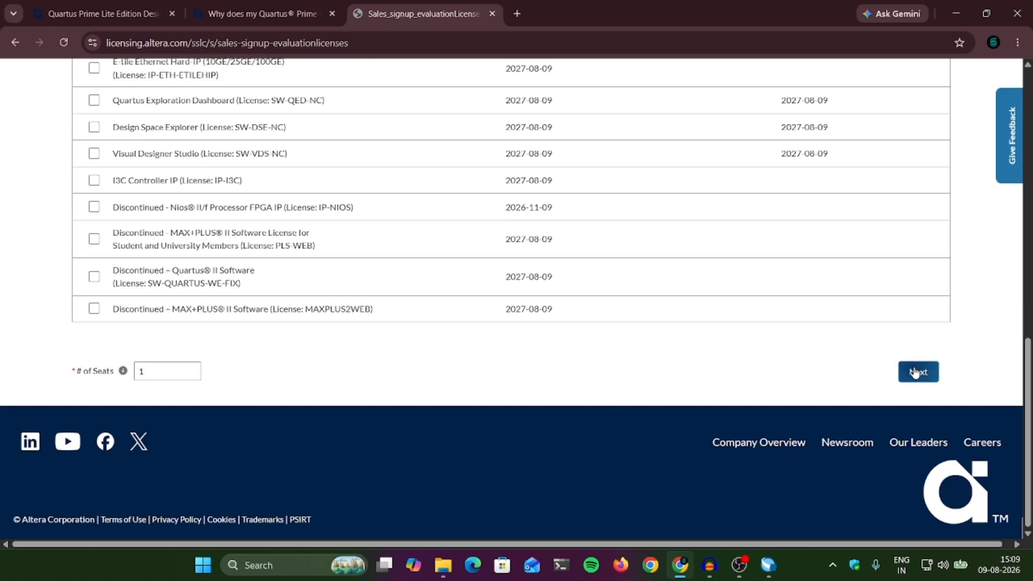
left_click(914, 373)
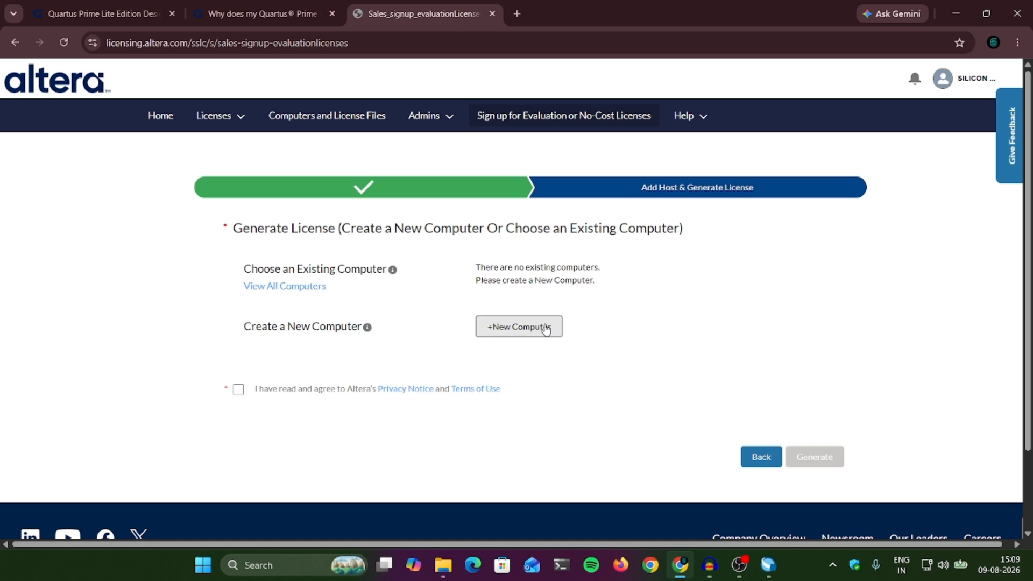
Step: Start a new computer entry named jarvis with license type FIXED and computer type NIC ID
left_click(505, 329)
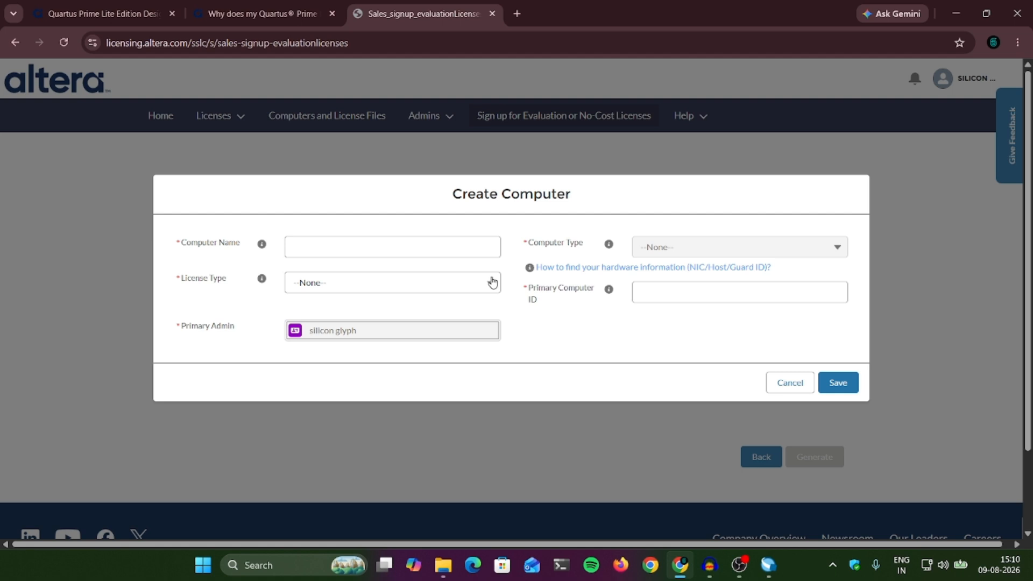
left_click(483, 248)
left_click(405, 284)
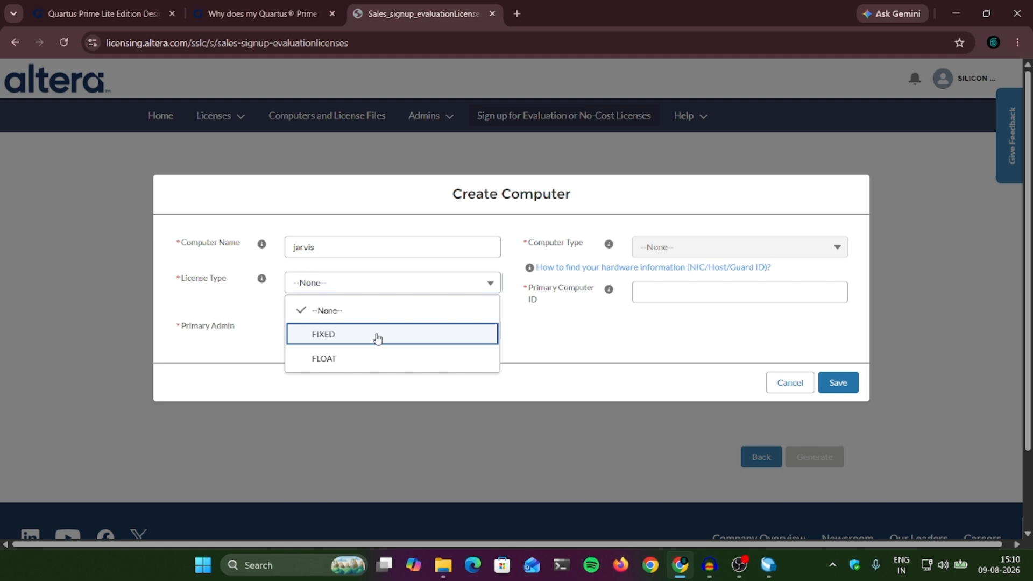
left_click(377, 336)
left_click(721, 235)
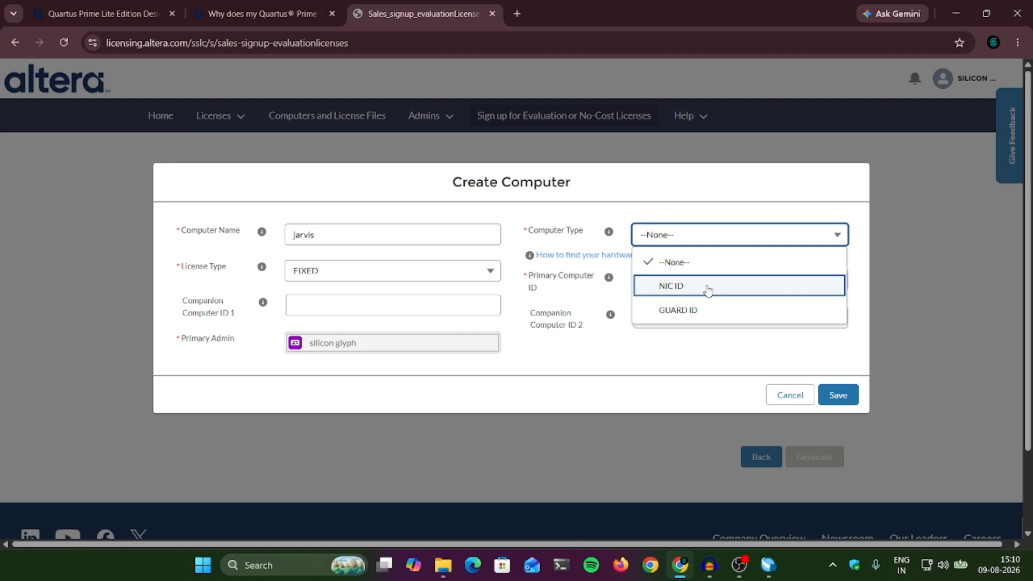
left_click(707, 291)
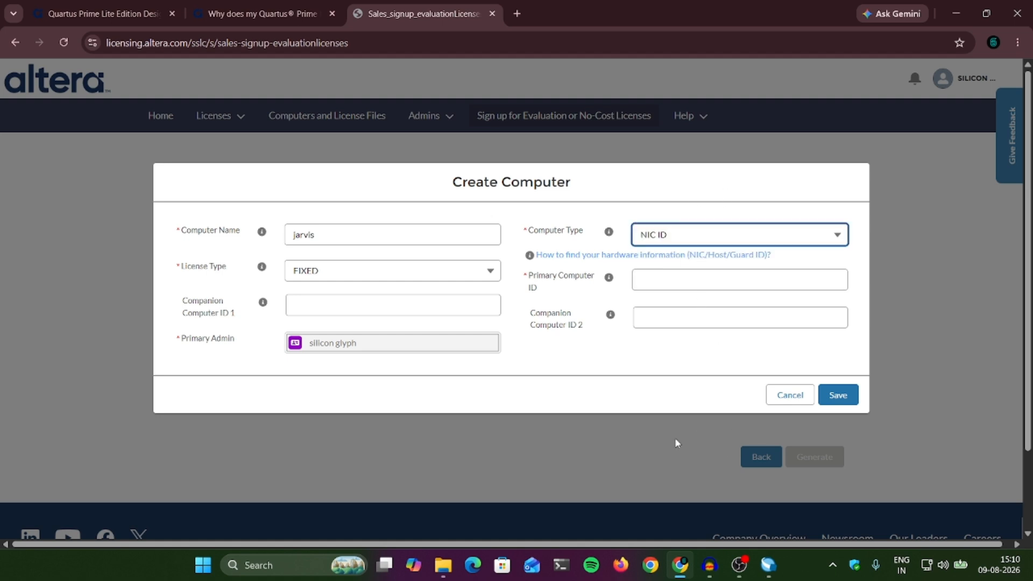
Step: Open the License Setup options in Quartus Prime, copy this computer's Network Interface Card (NIC) ID and close the options
left_click(768, 565)
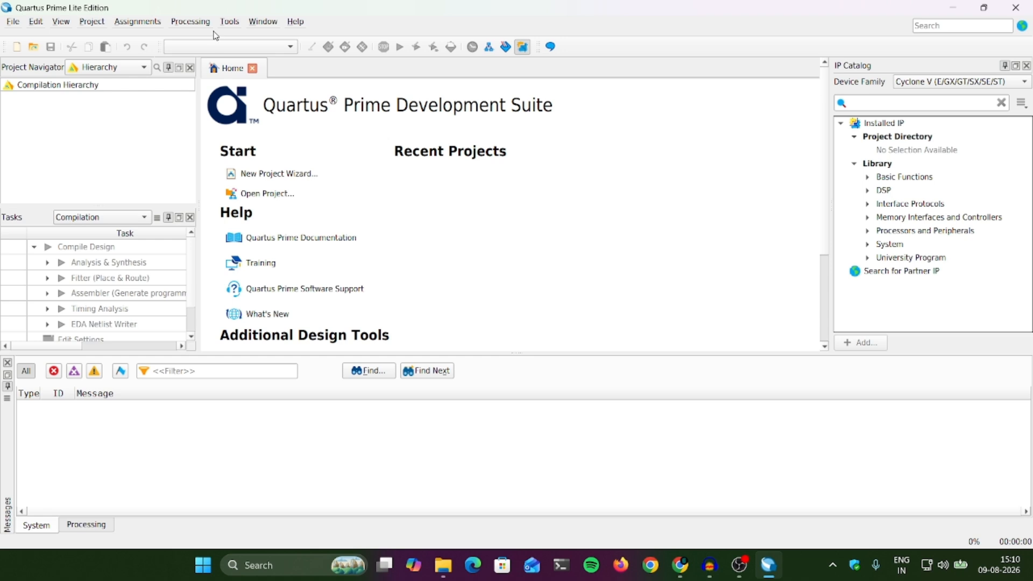
left_click(229, 22)
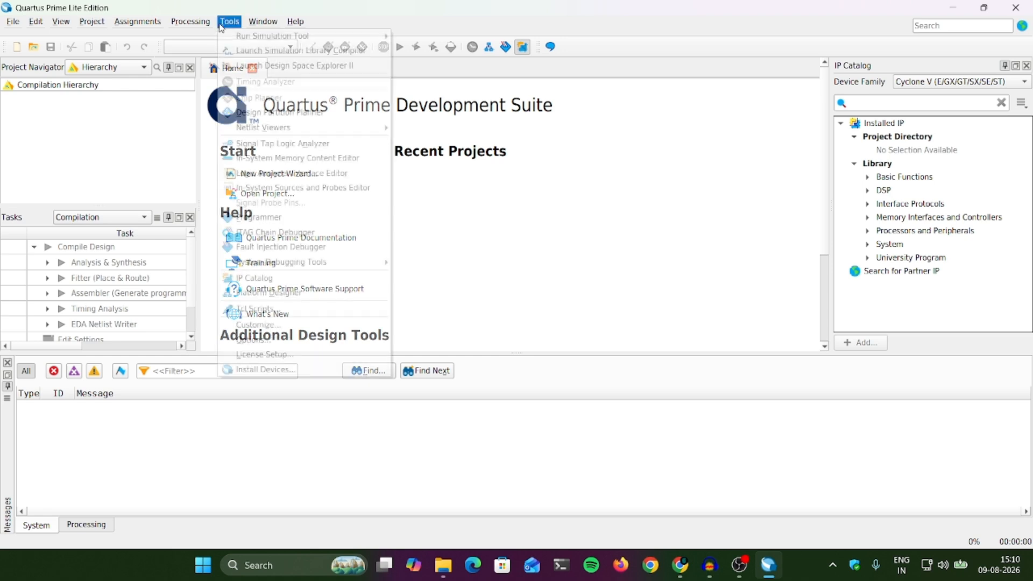
left_click(295, 355)
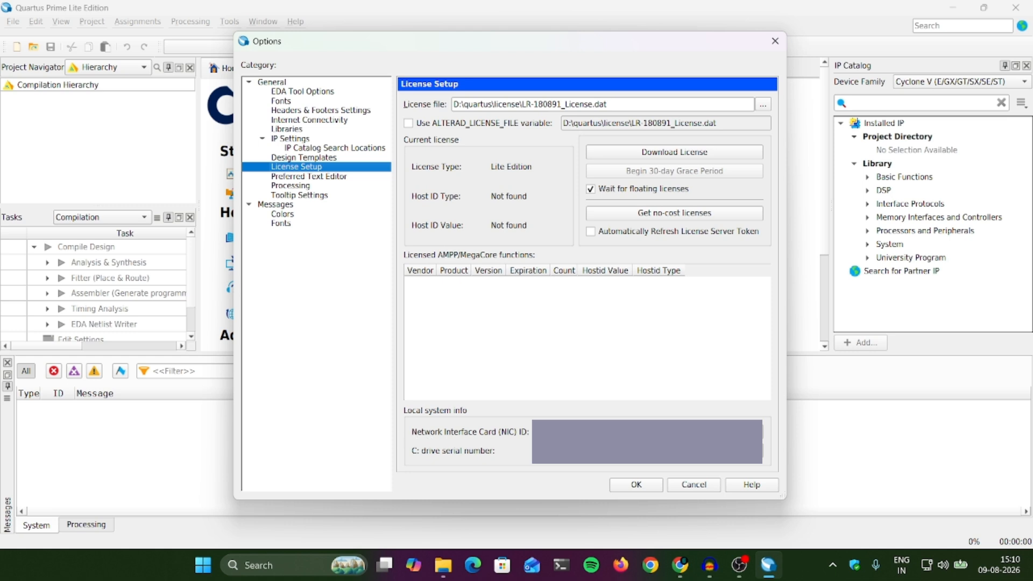
left_click(763, 432)
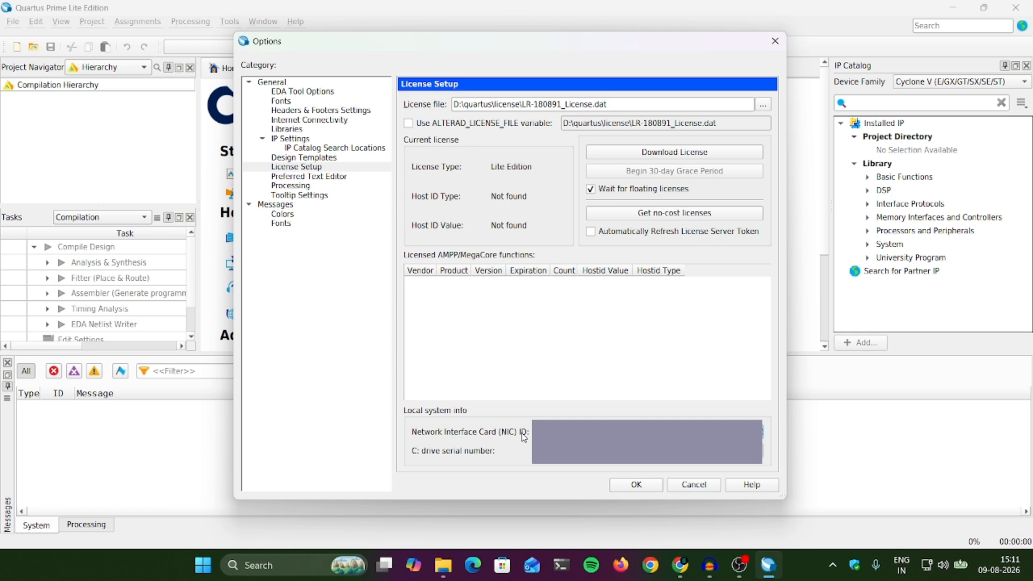
left_click(635, 484)
Step: Back in the browser, save the jarvis computer with the copied NIC ID as Primary Computer ID, and generate its license with Altera's terms accepted
key("alt+Tab")
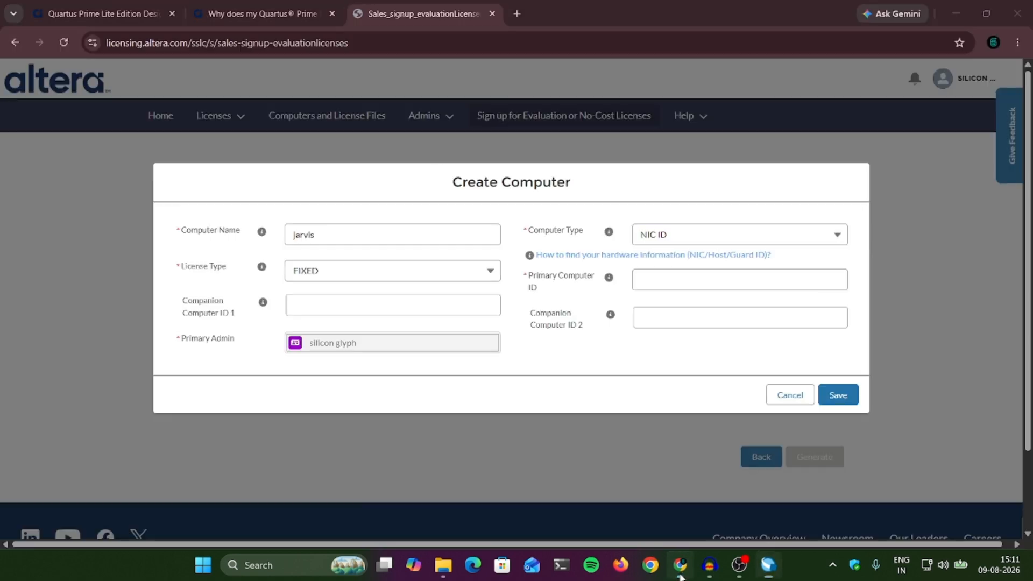
left_click(666, 280)
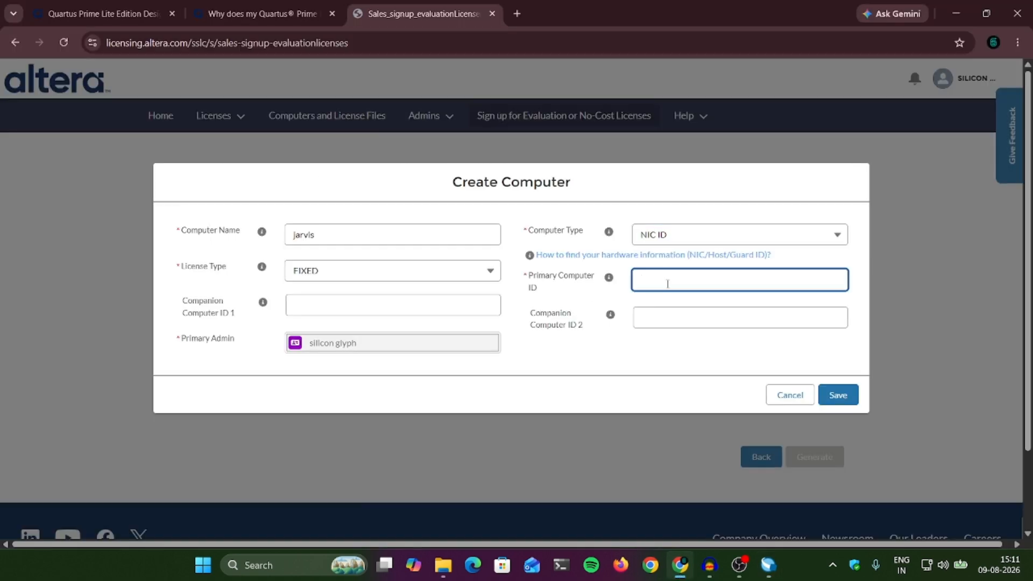
key("ctrl+v")
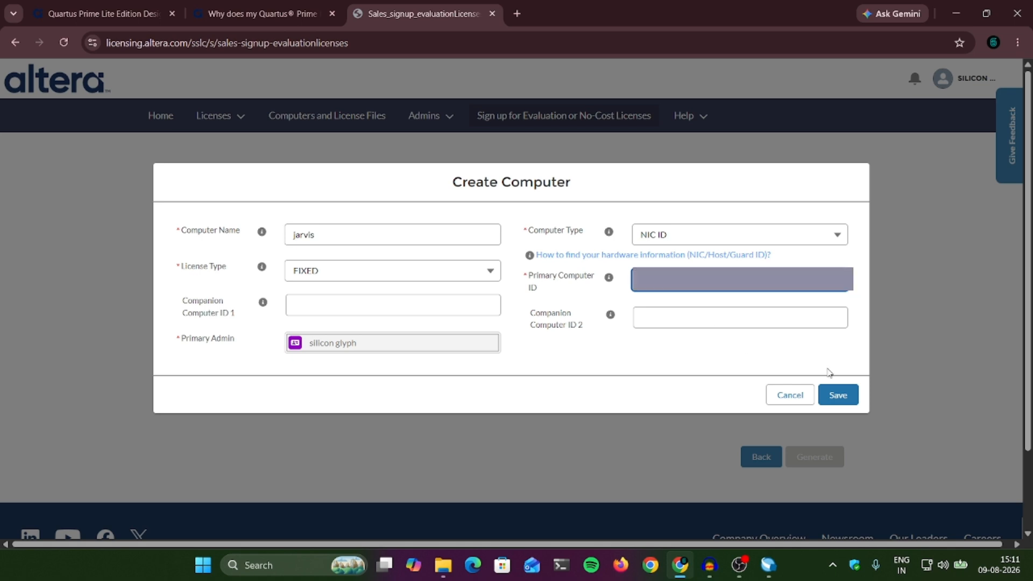
left_click(838, 396)
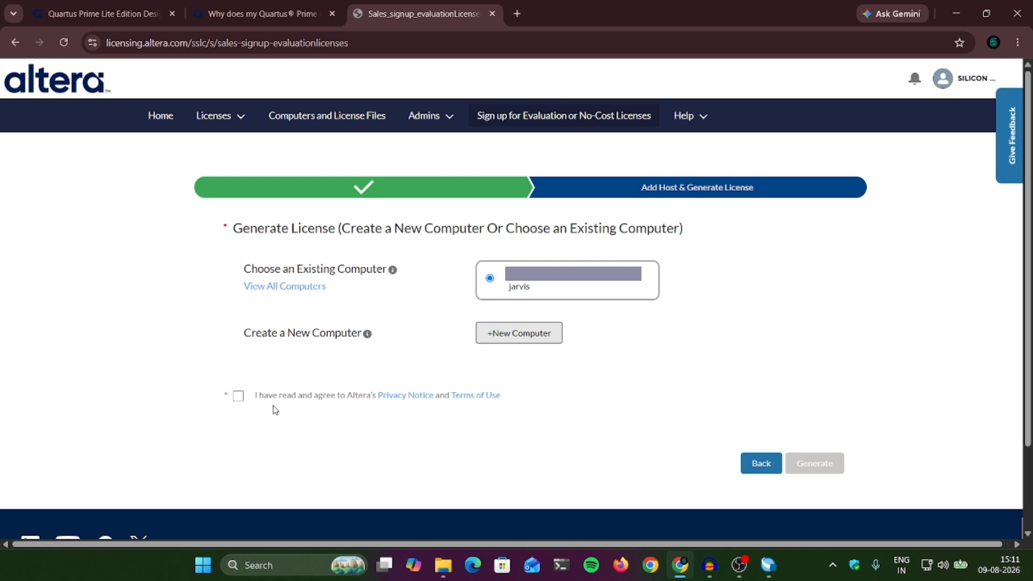
left_click(239, 396)
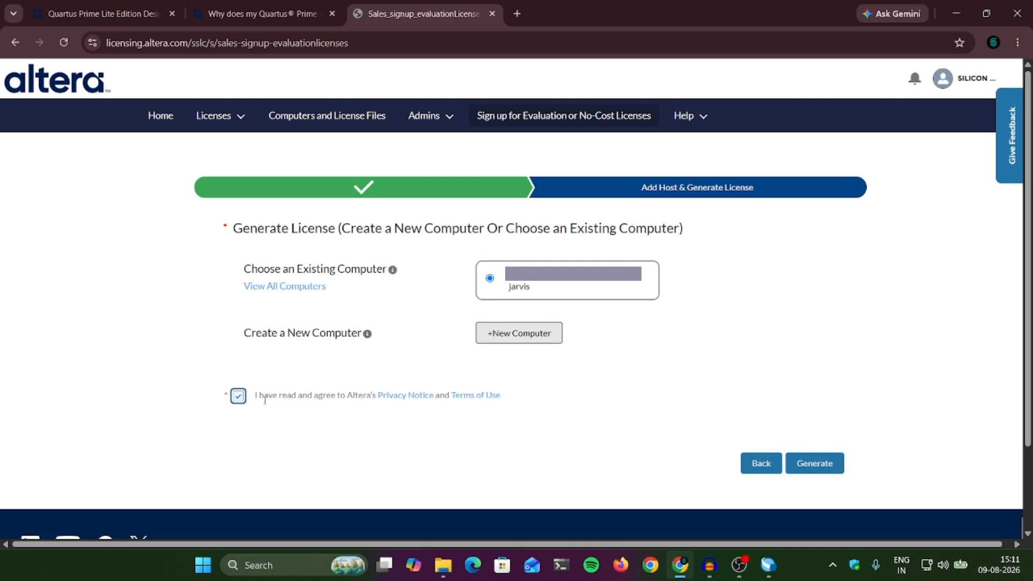
left_click(816, 465)
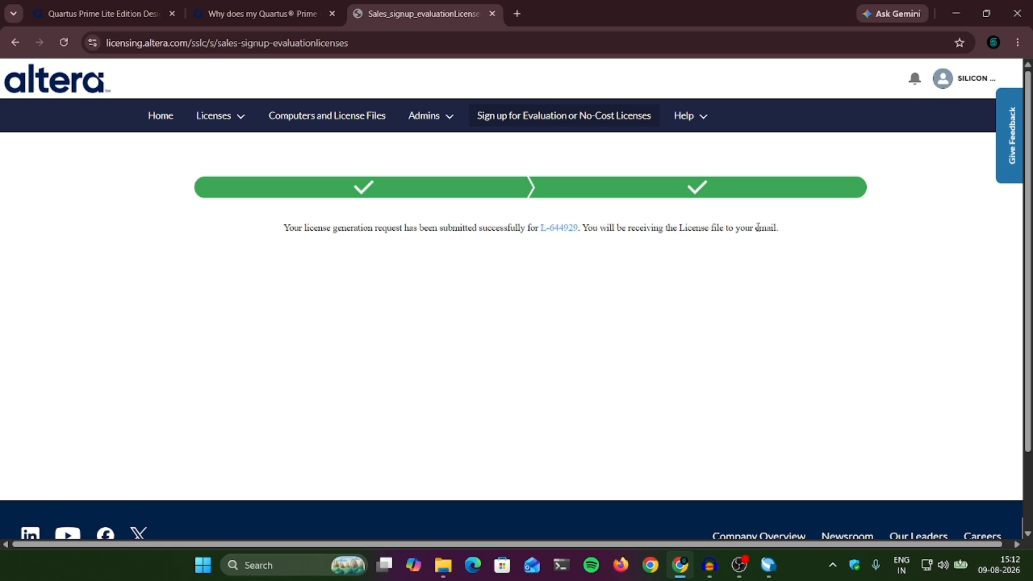
Step: Open Altera's FPGA Software and IP License email in Gmail and locate its attached license file
left_click(517, 13)
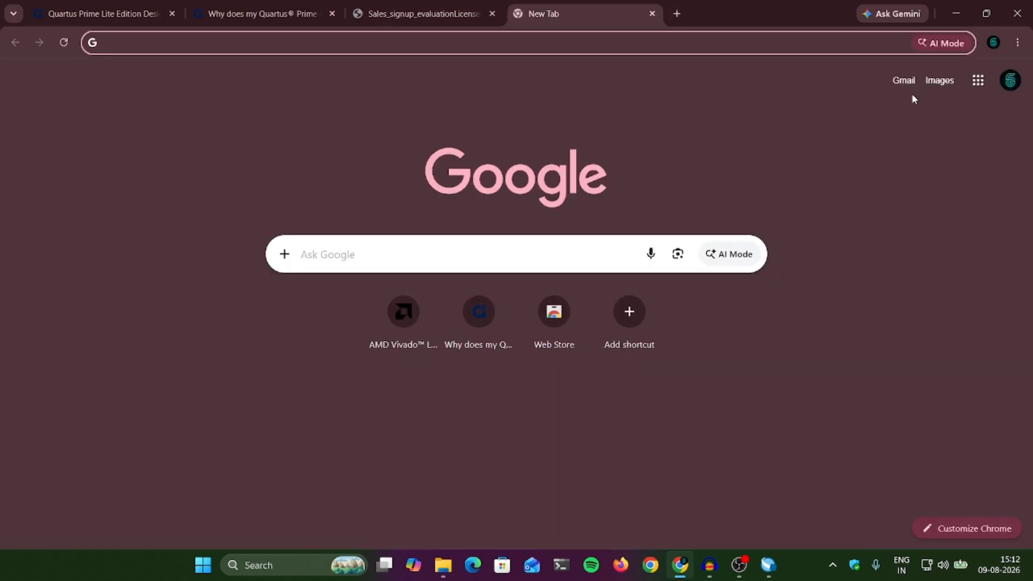
left_click(904, 81)
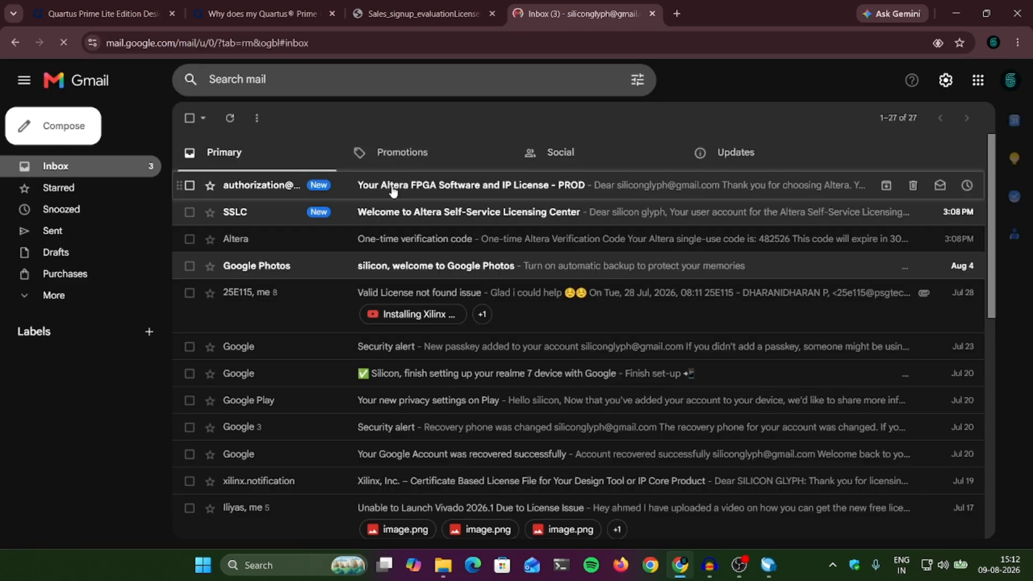
left_click(398, 187)
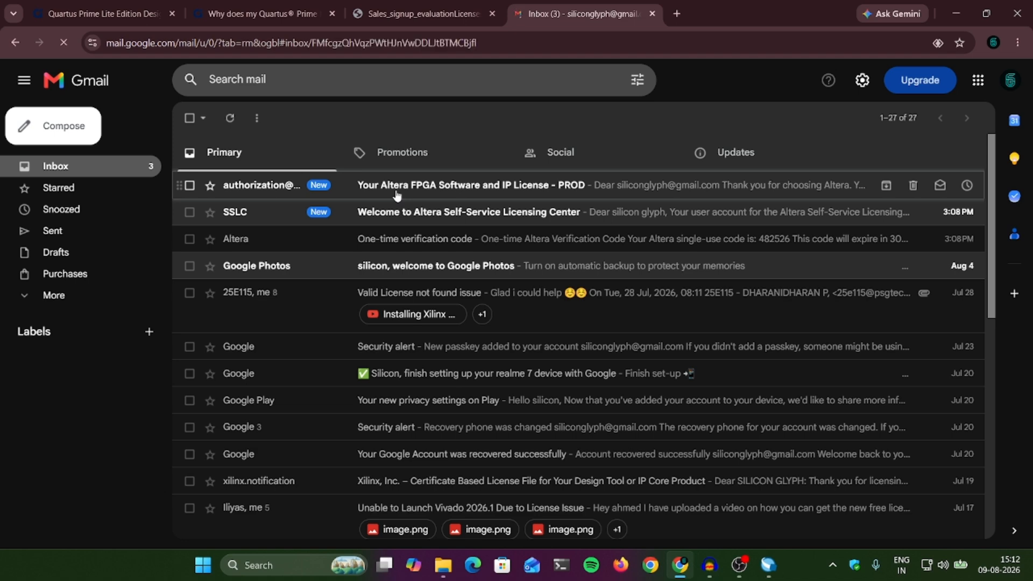
scroll(365, 280, "down", 15)
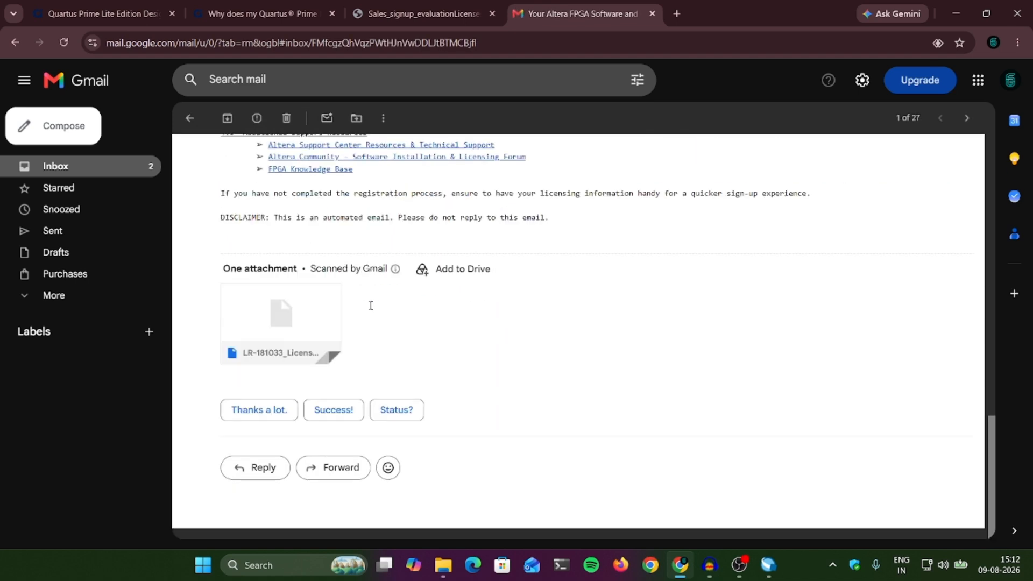
mouse_move(254, 300)
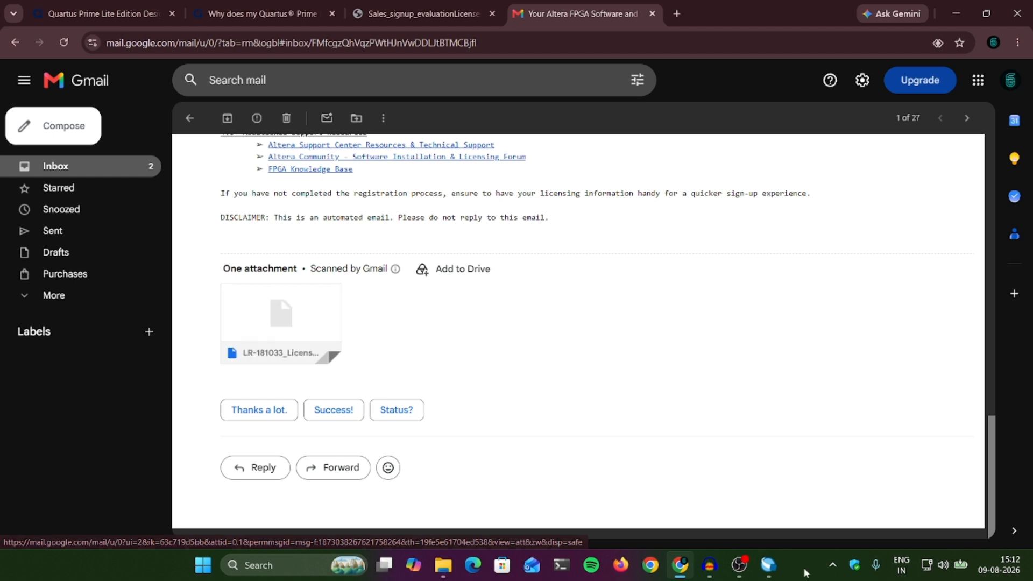
Step: Check the license file path in Quartus Prime's License Setup options and close them without changes
left_click(770, 564)
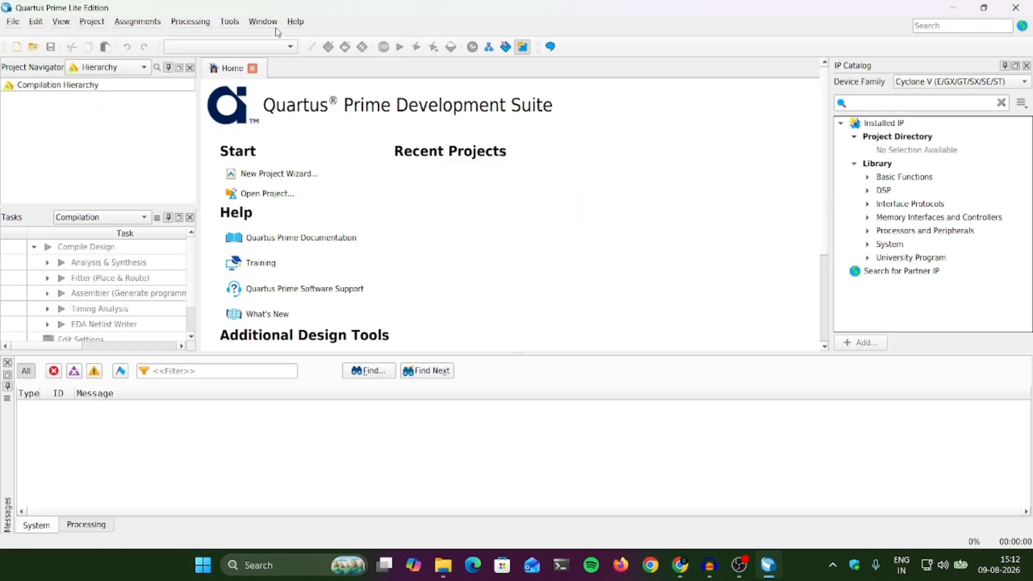
left_click(237, 22)
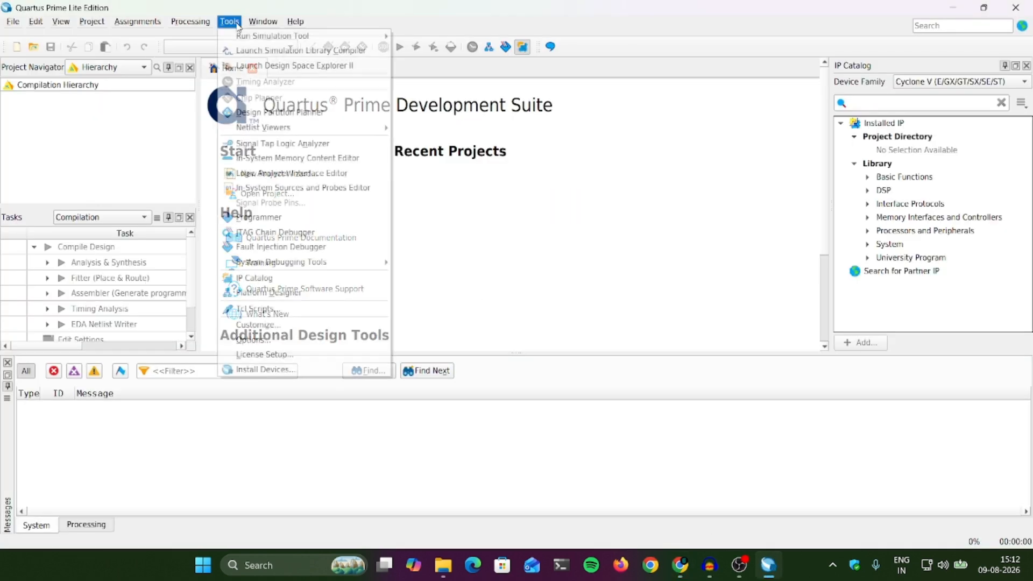
left_click(304, 353)
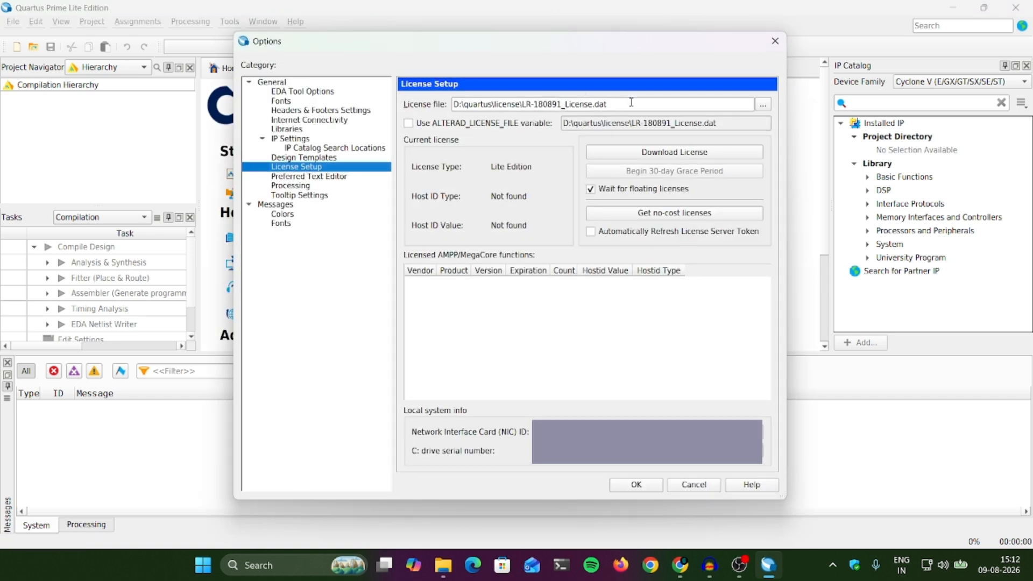
left_click_drag(631, 102, 470, 95)
left_click(635, 109)
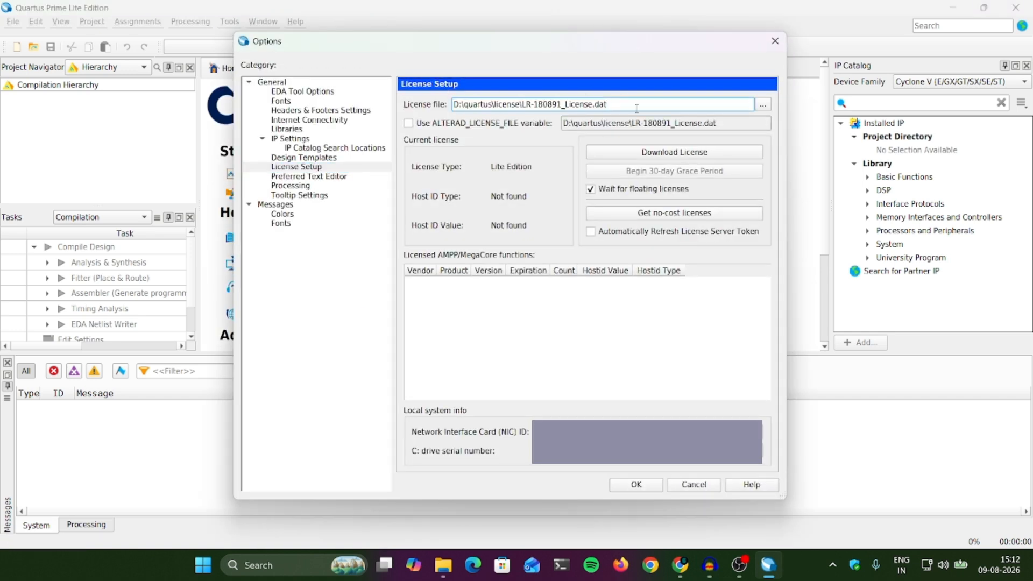
left_click_drag(636, 109, 507, 100)
left_click(635, 106)
left_click(691, 485)
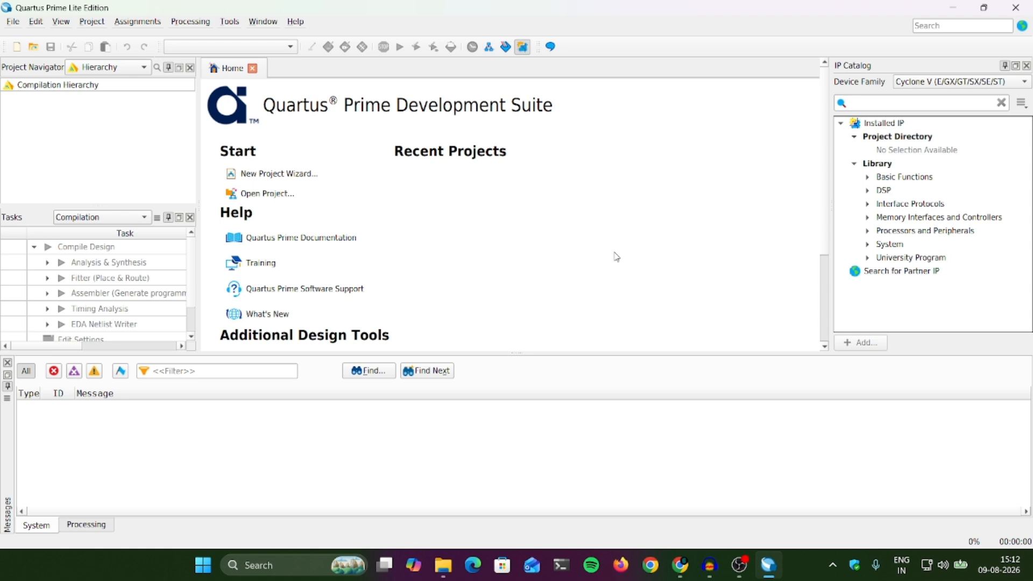
Step: Open the Windows Environment Variables settings and look through the system variables
left_click(203, 565)
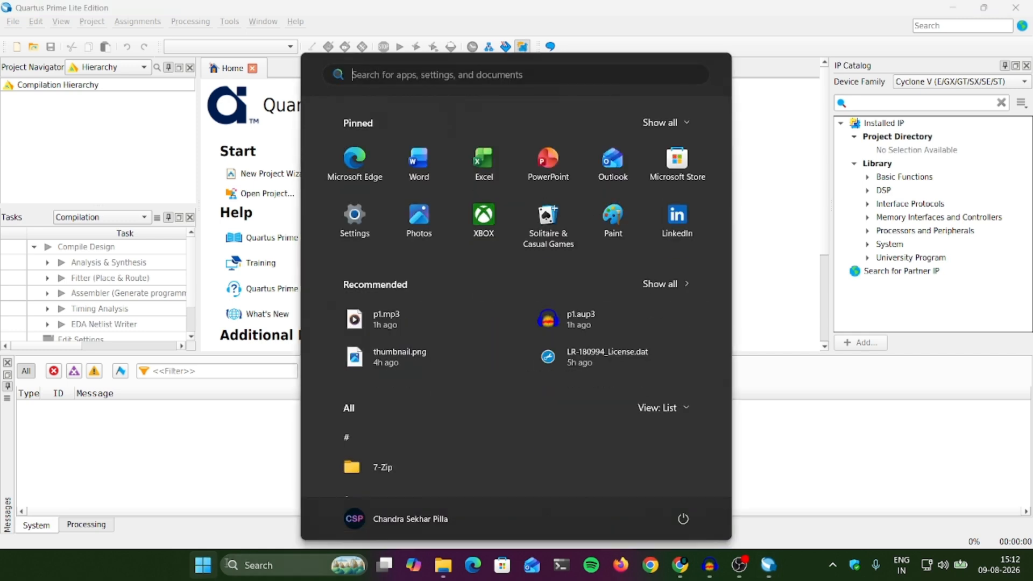
type("env")
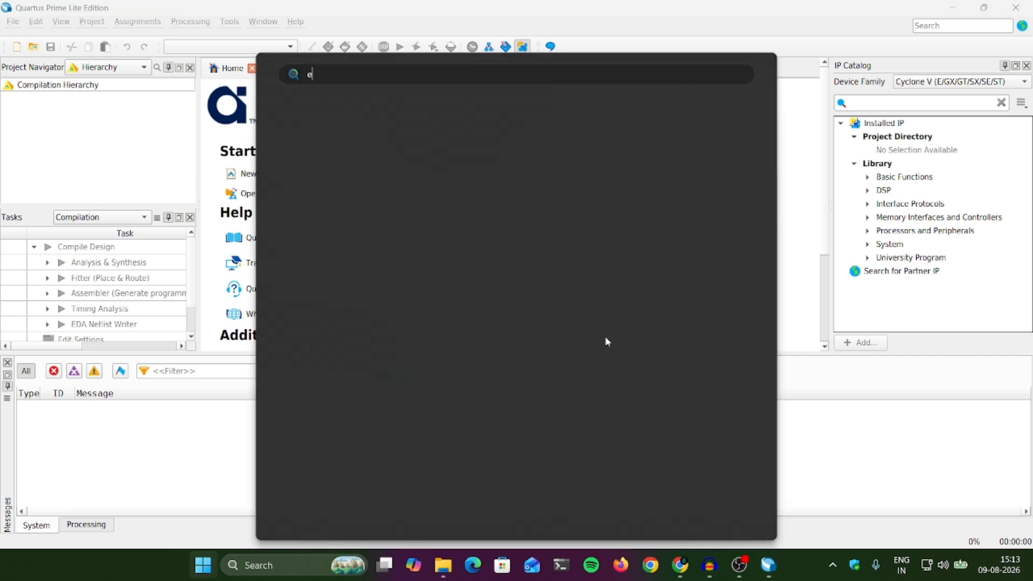
left_click(606, 342)
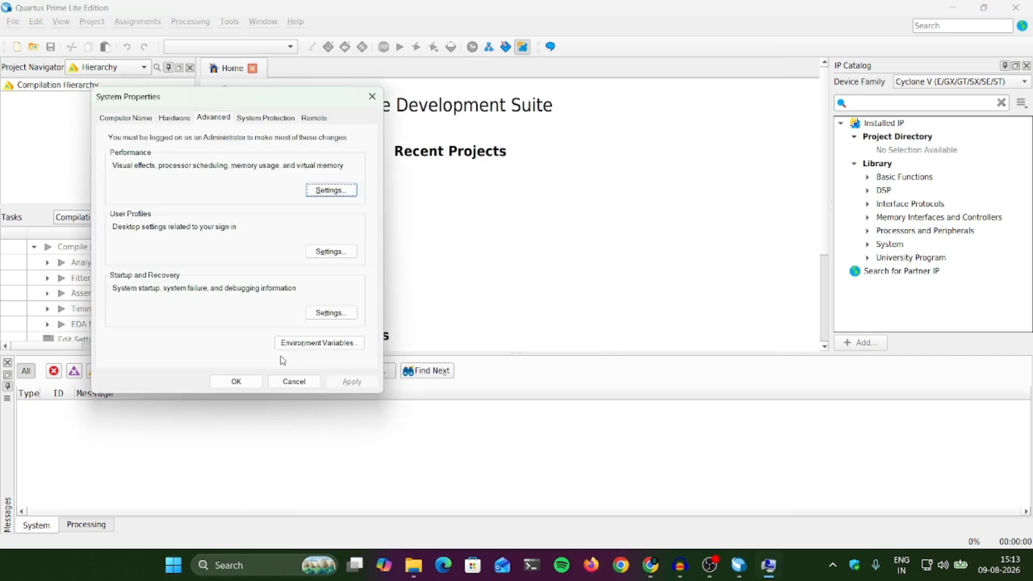
left_click(301, 342)
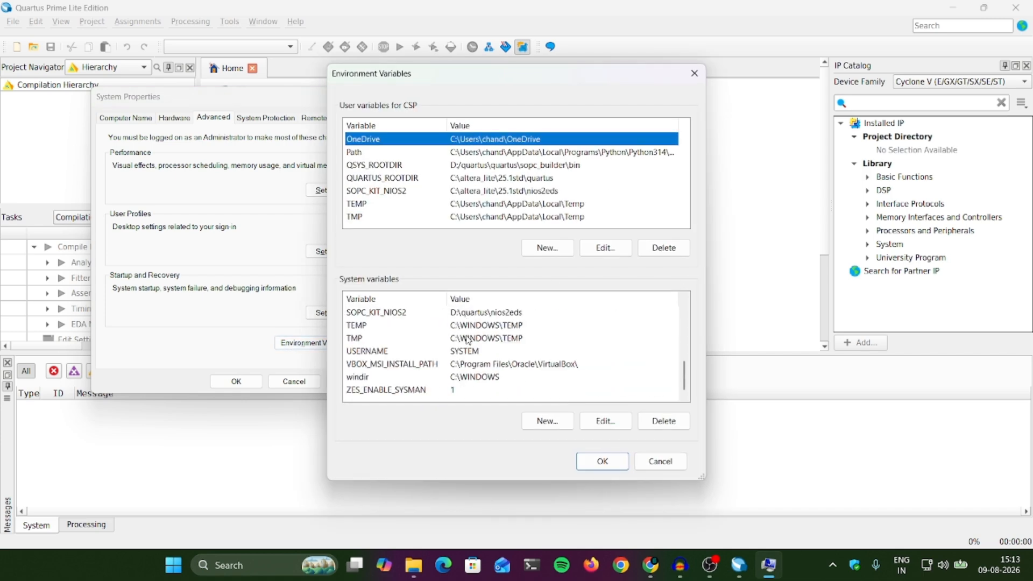
scroll(468, 342, "down", 5)
Step: Try out a new system variable named SALT_LICENSE_SERVER, discard it and close the system settings
left_click(544, 419)
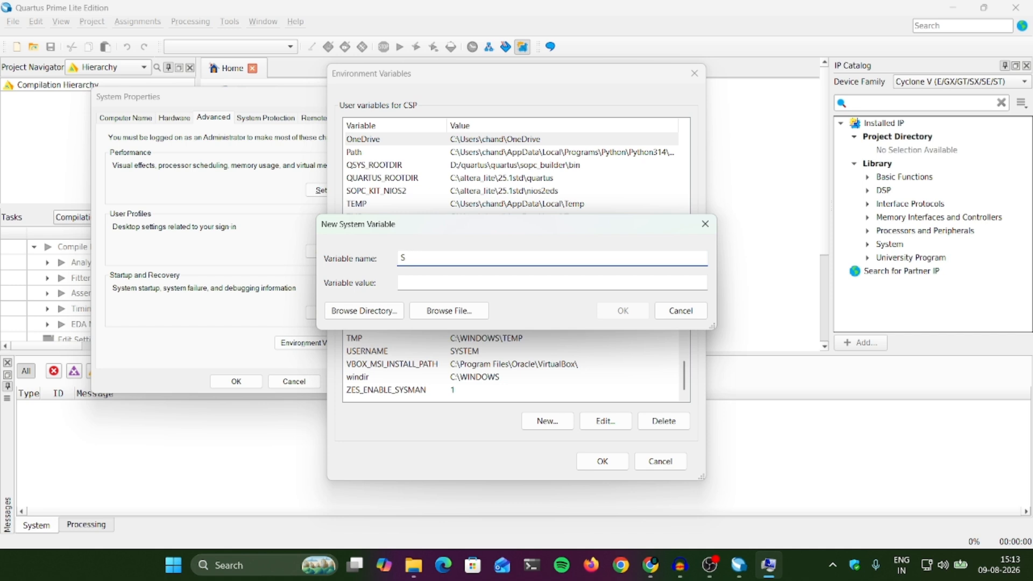
type("ALT_LICENSE_SERVER")
left_click(454, 280)
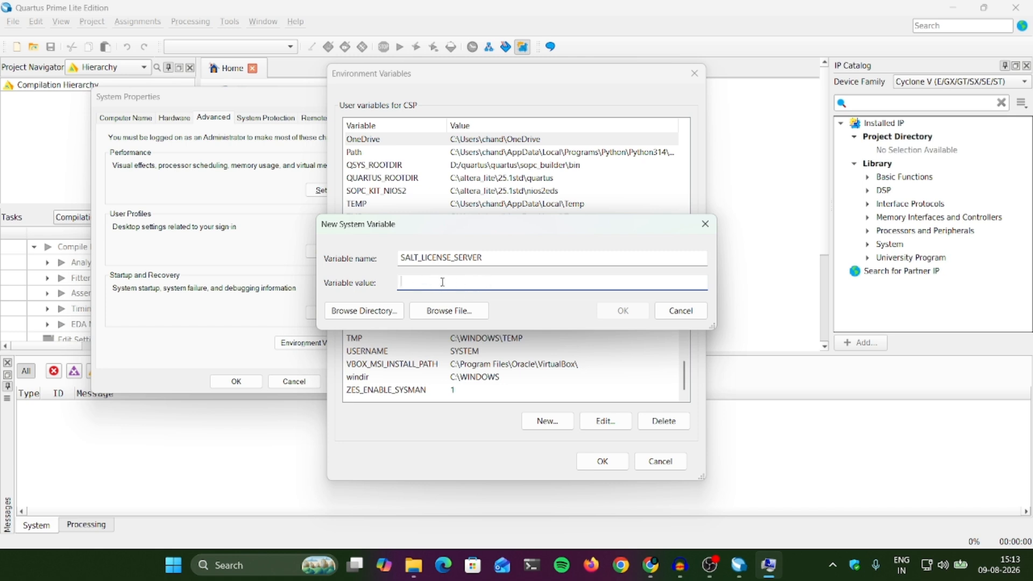
left_click(681, 311)
left_click(601, 461)
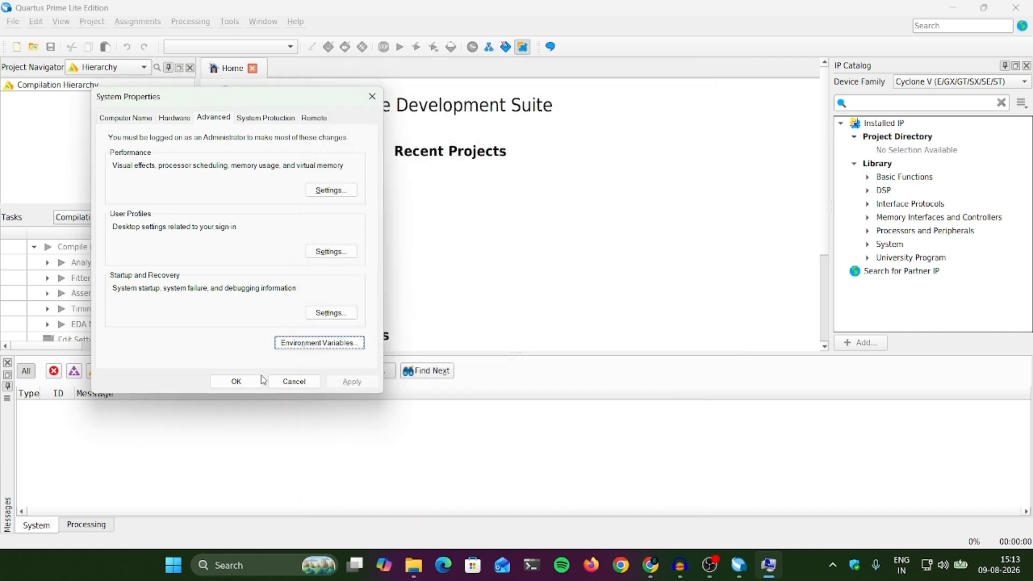
left_click(236, 380)
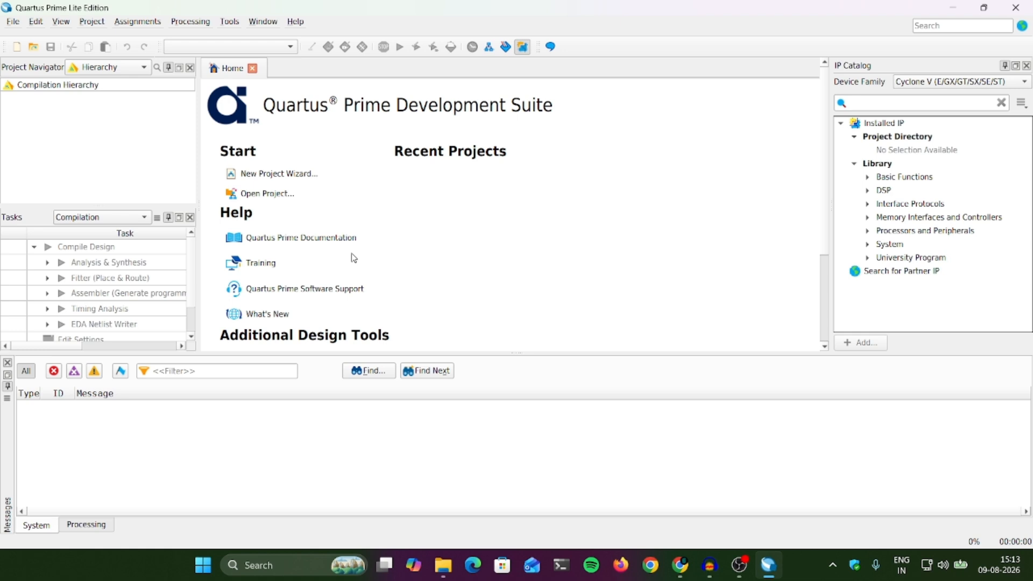
Step: Open the project and_gate.qpf from the "quartus proejct" folder on drive D and accept opening it as a trusted source
left_click(285, 199)
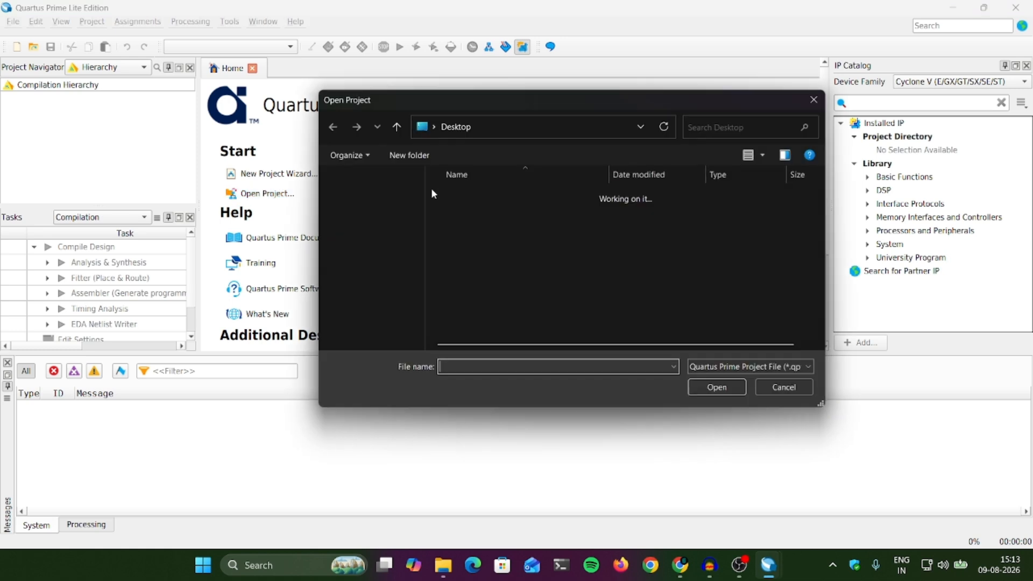
scroll(371, 291, "down", 2)
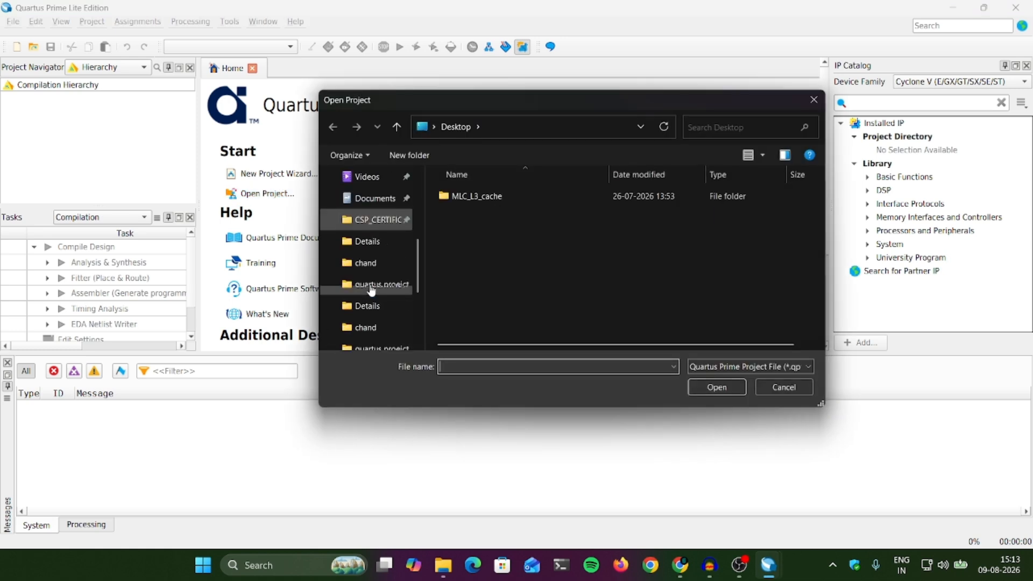
scroll(371, 290, "down", 3)
left_click(376, 262)
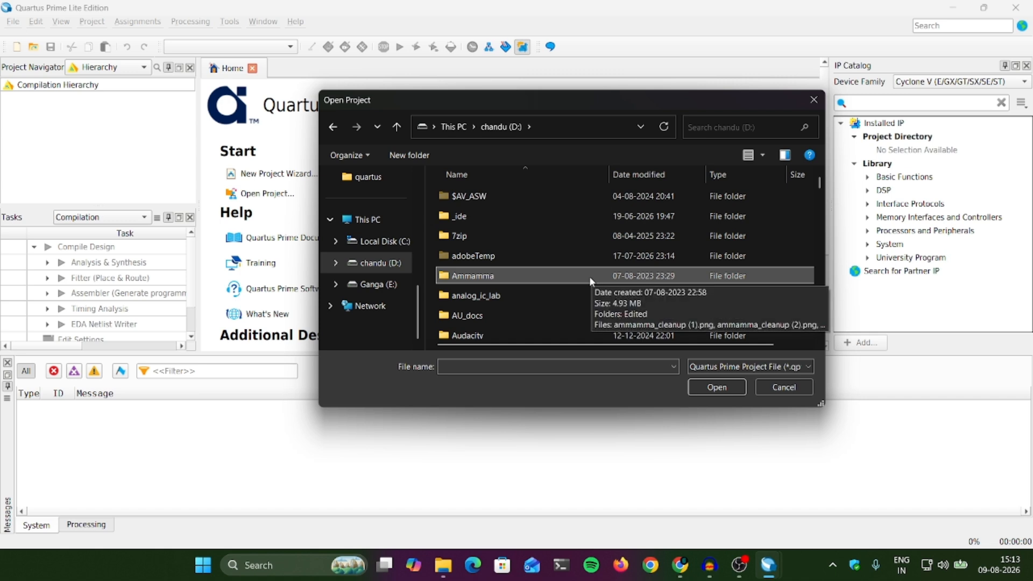
scroll(589, 276, "down", 10)
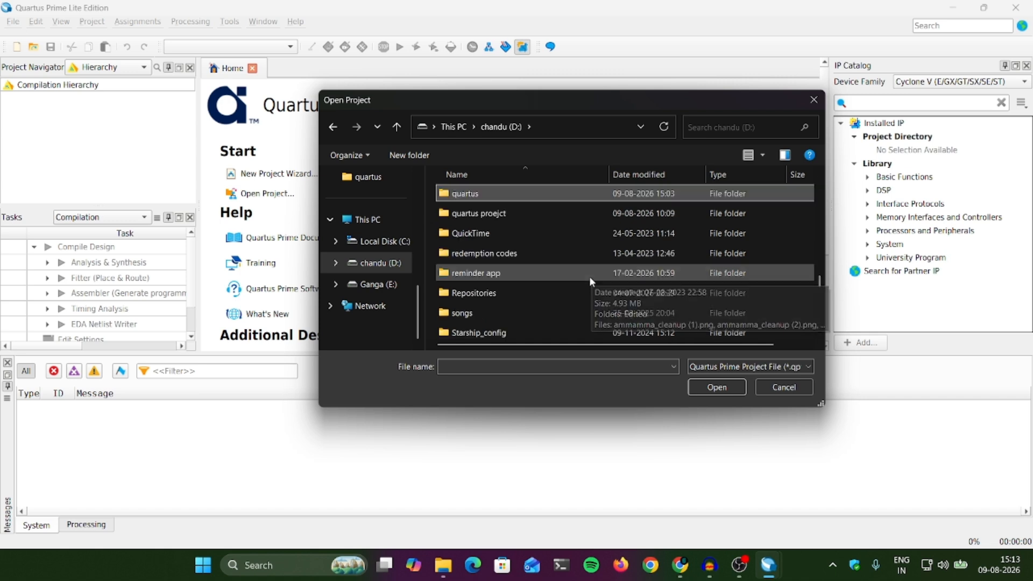
double_click(513, 209)
left_click(475, 315)
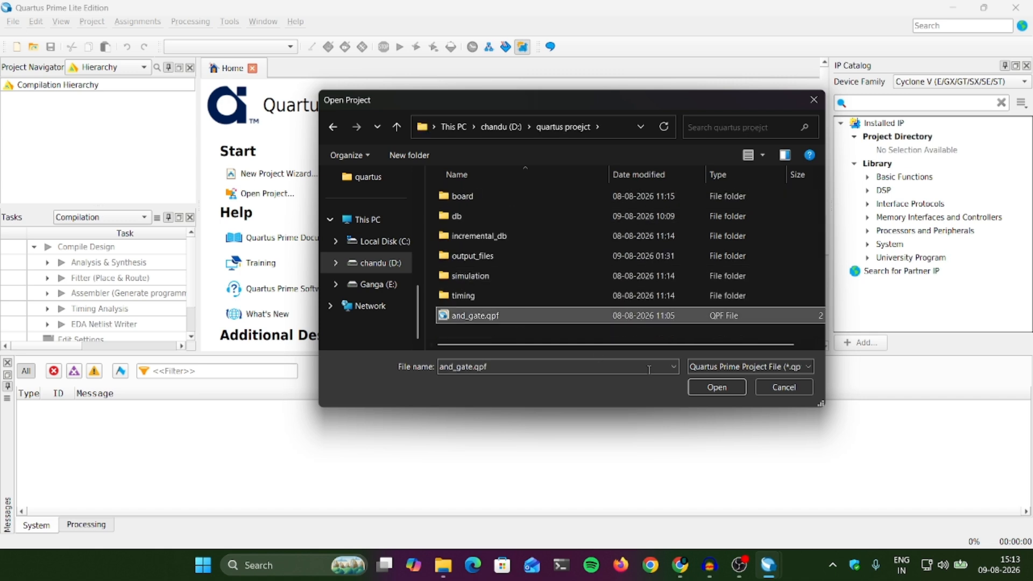
left_click(716, 386)
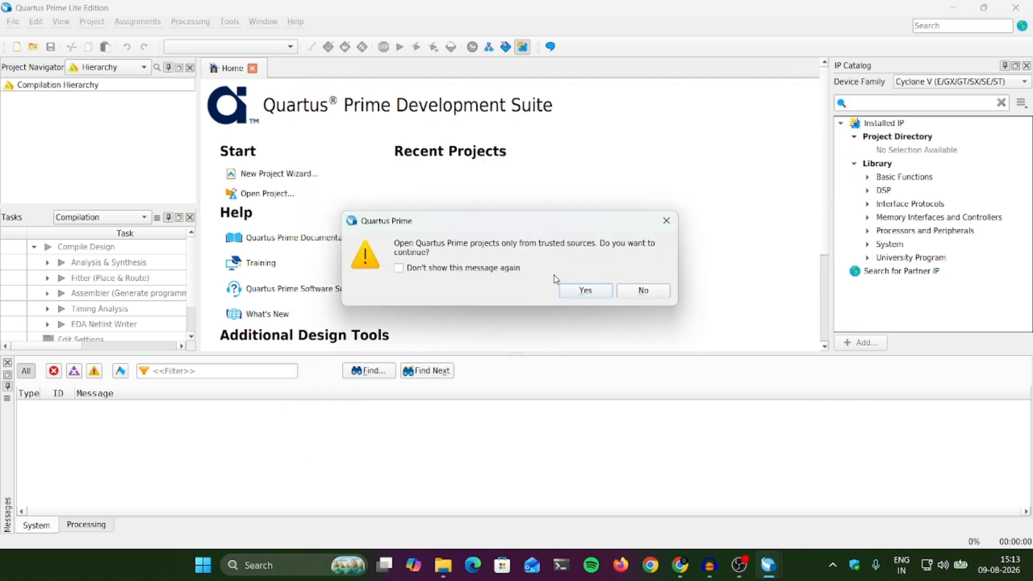
left_click(583, 290)
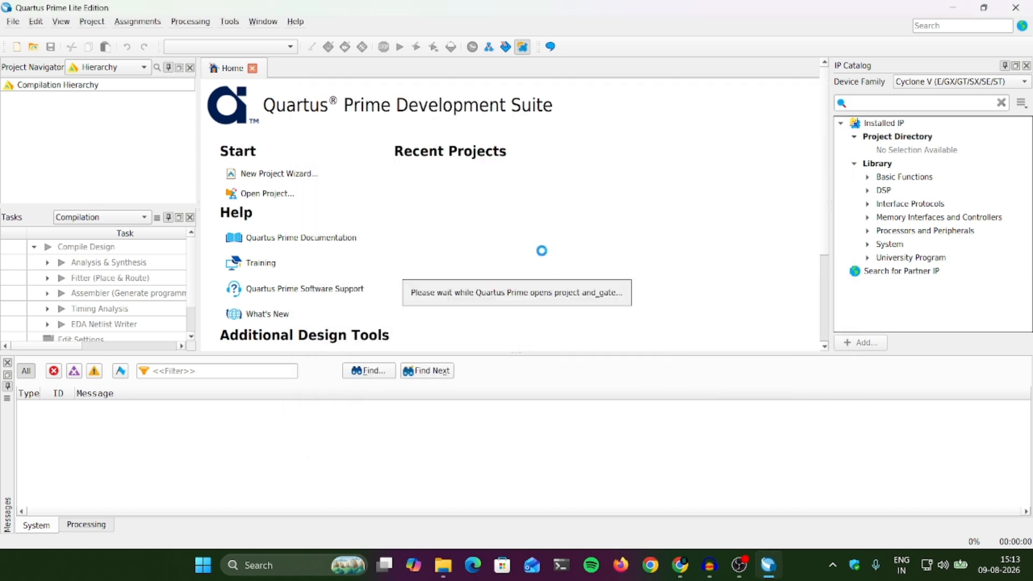